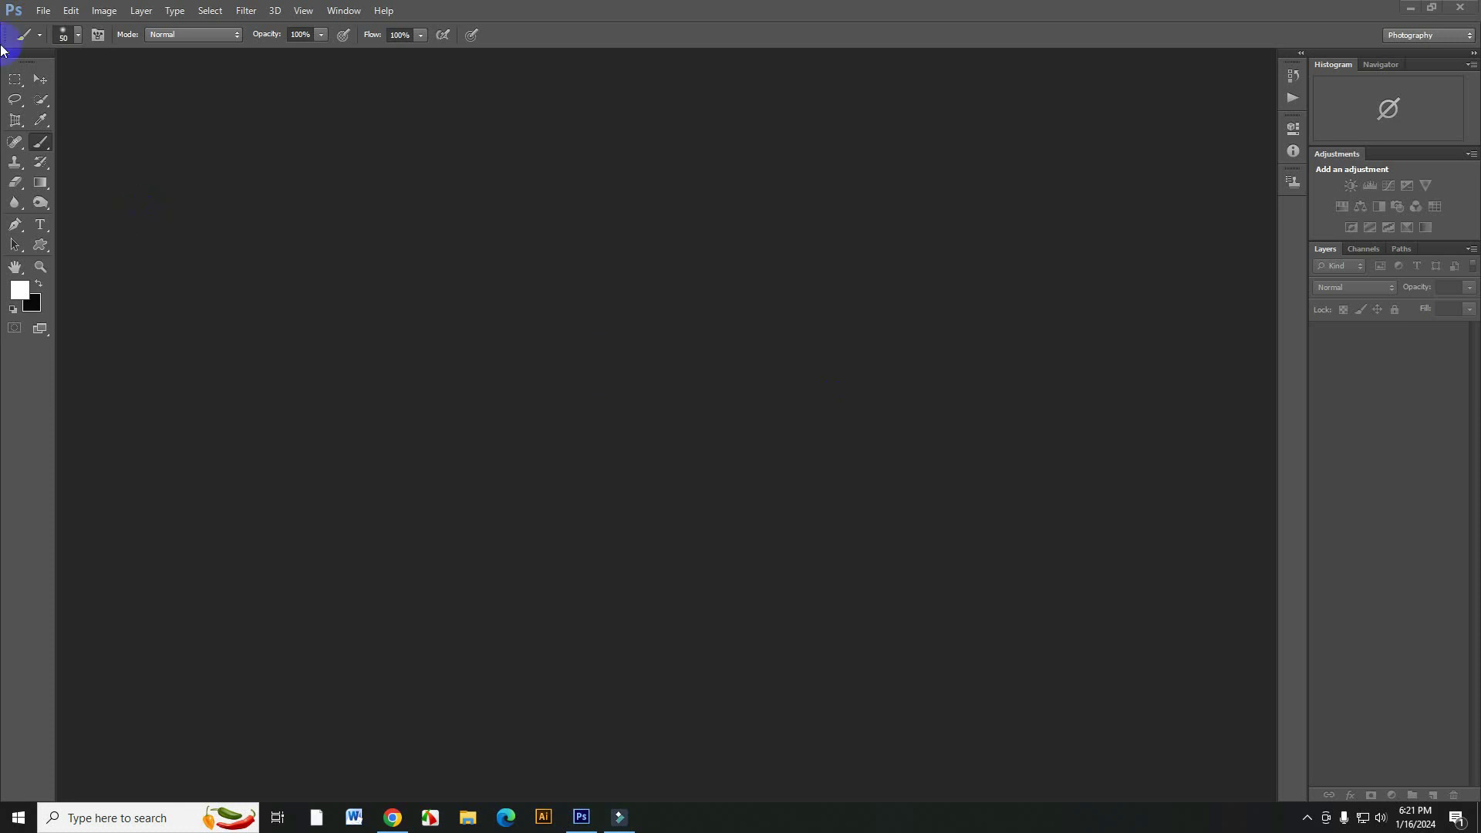
Create a new blank square RGB document with a white background.
{"action": "left_click", "coordinate": [43, 11]}
{"action": "key", "text": "Escape"}
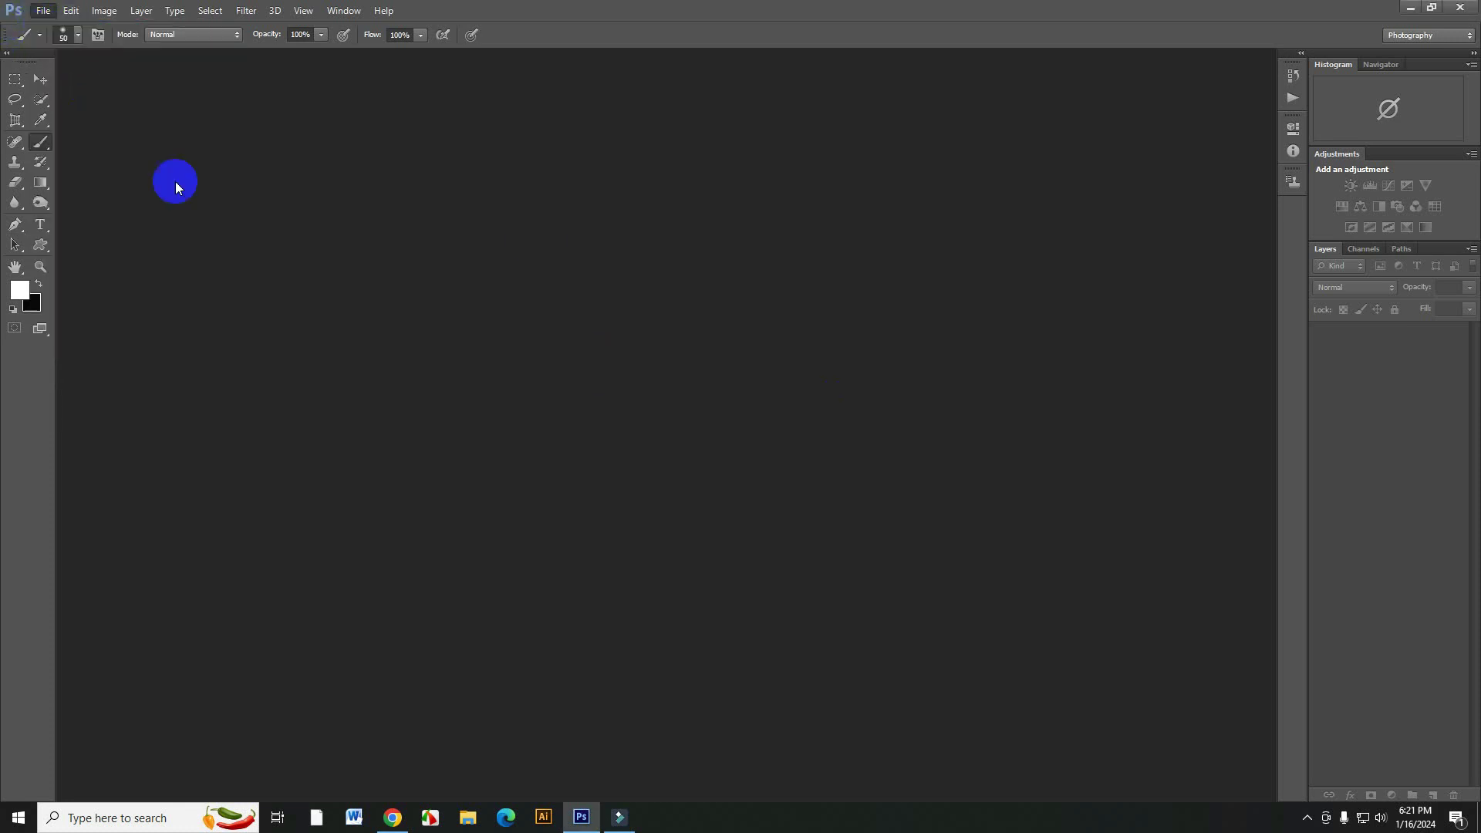
{"action": "key", "text": "ctrl+n"}
{"action": "left_click", "coordinate": [439, 154]}
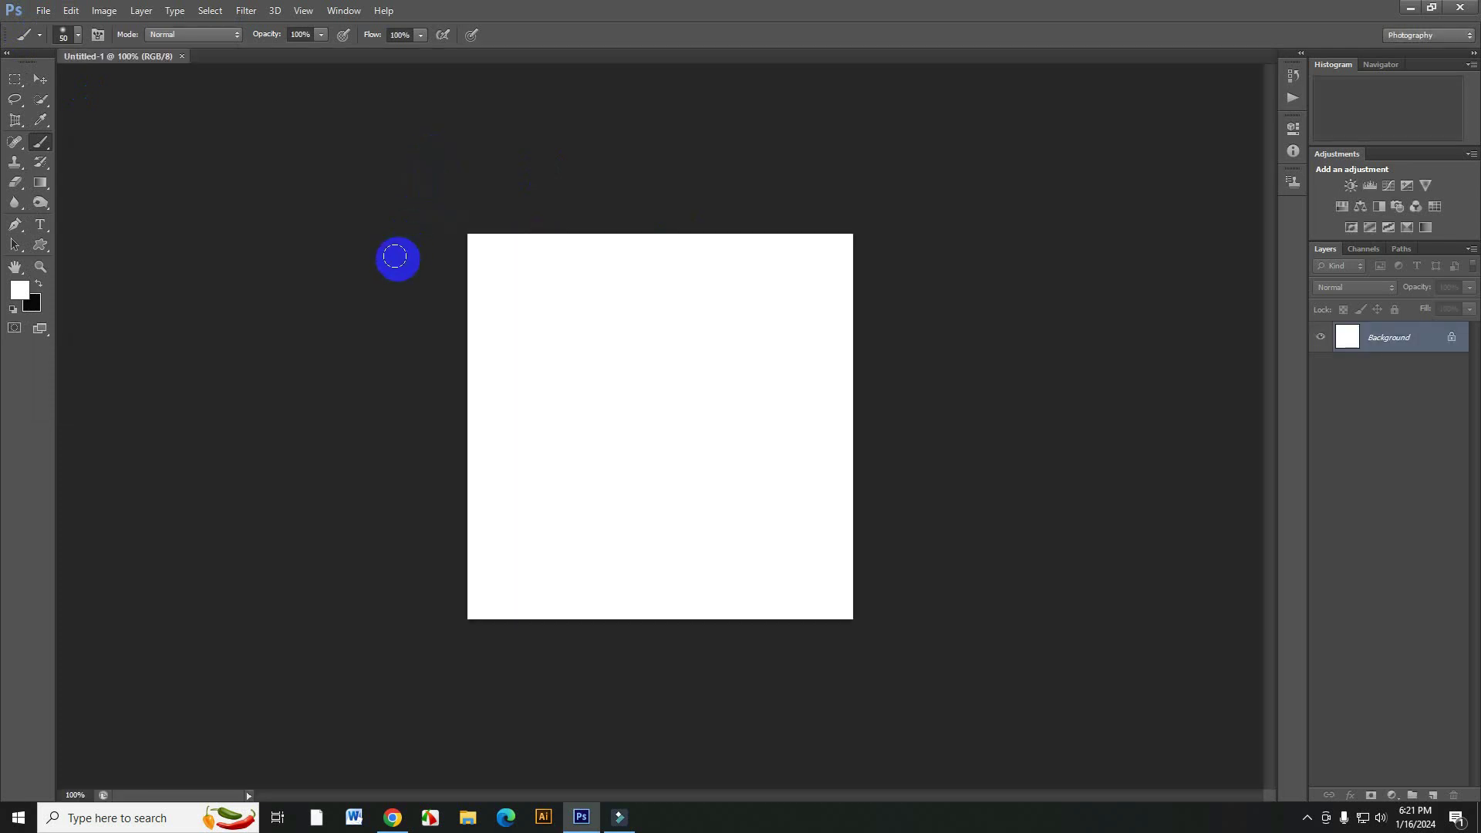
{"action": "scroll", "coordinate": [588, 282], "scroll_direction": "up", "scroll_amount": 3}
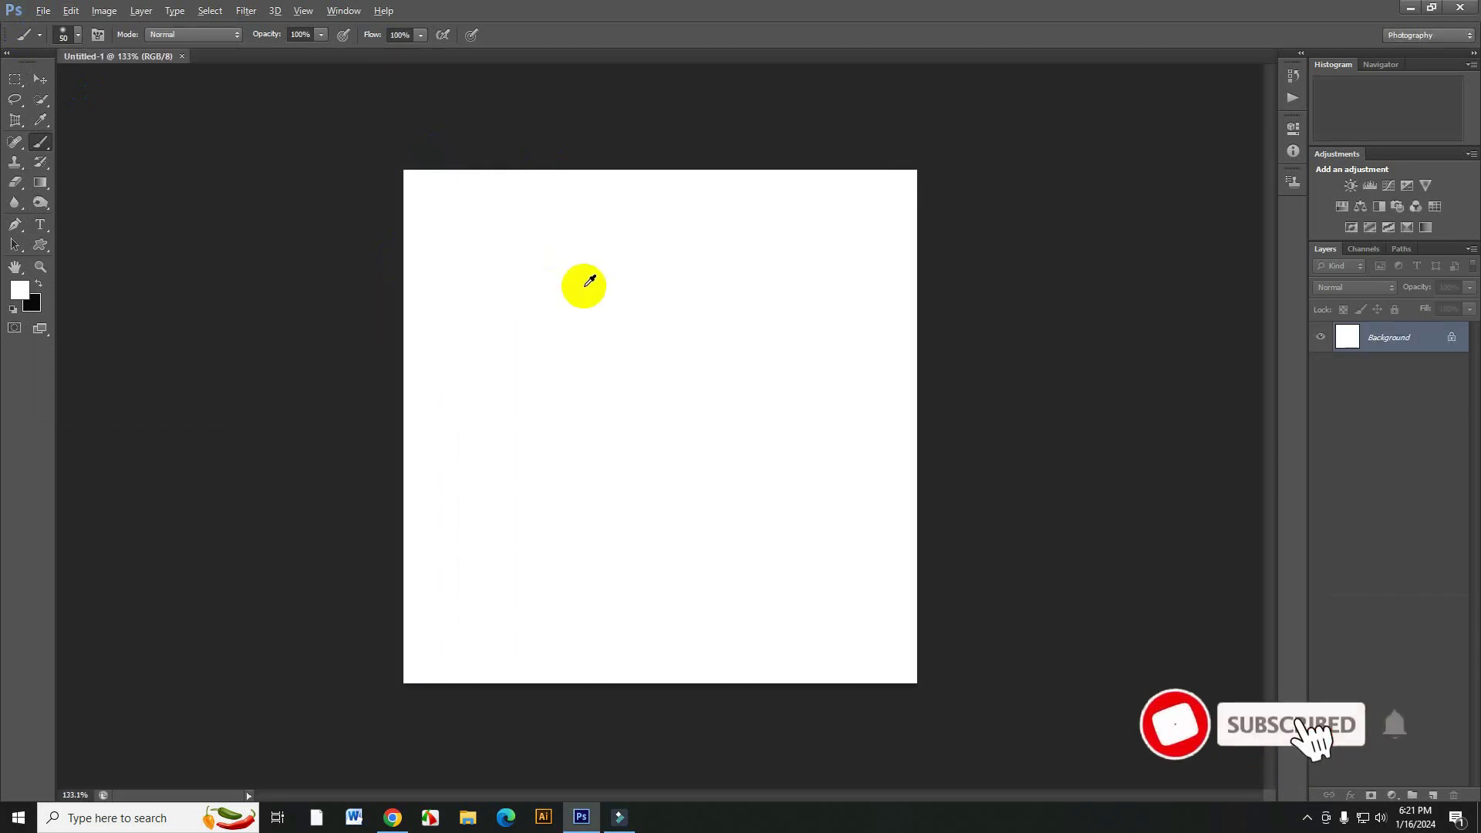
{"action": "scroll", "coordinate": [590, 281], "scroll_direction": "up", "scroll_amount": 1}
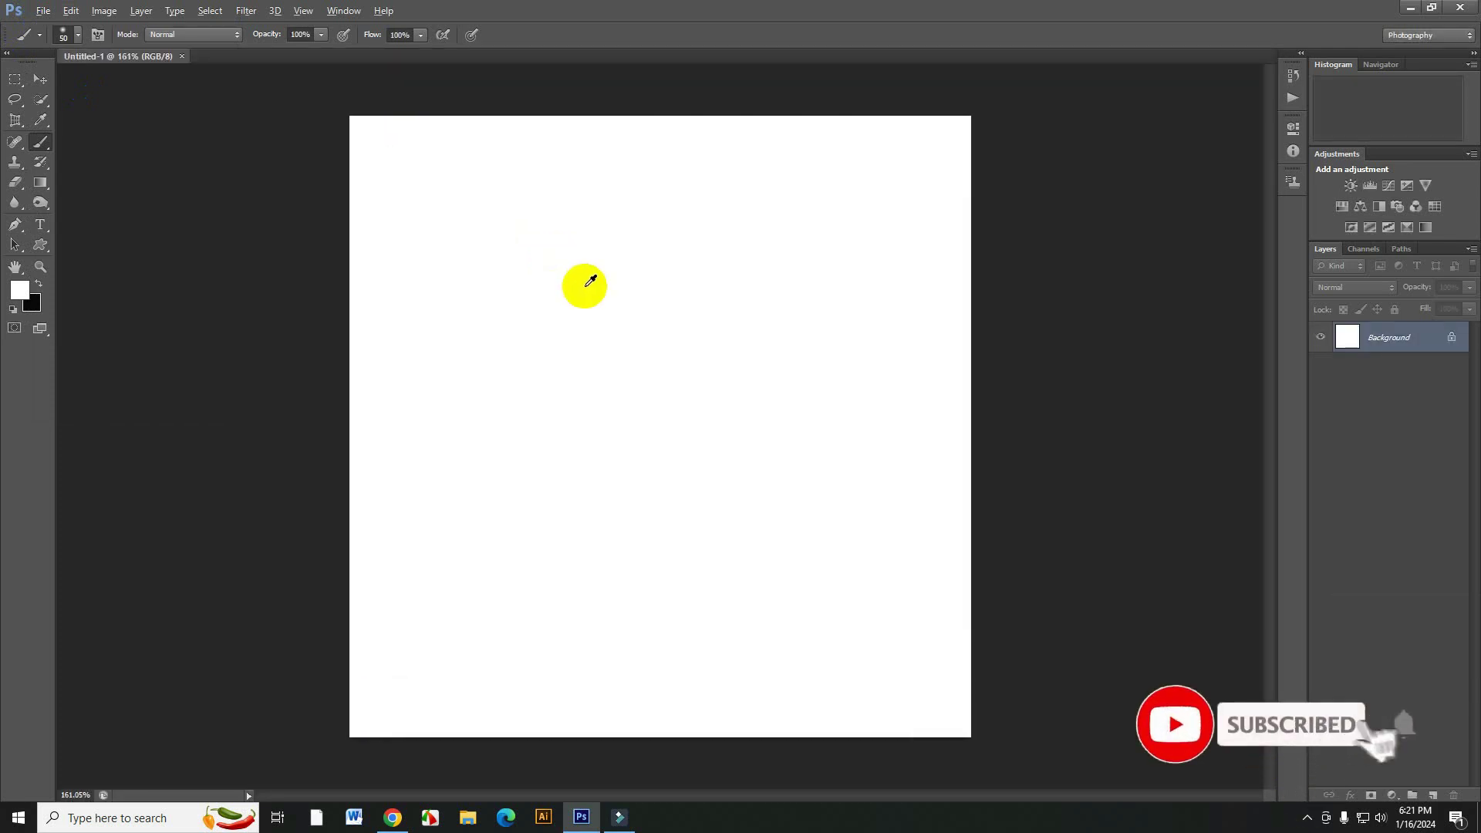
Place the beautiful-girl-with-perfect-skin-red-lipstick image from the Downloads folder into the document.
{"action": "left_click", "coordinate": [44, 10]}
{"action": "left_click", "coordinate": [66, 258]}
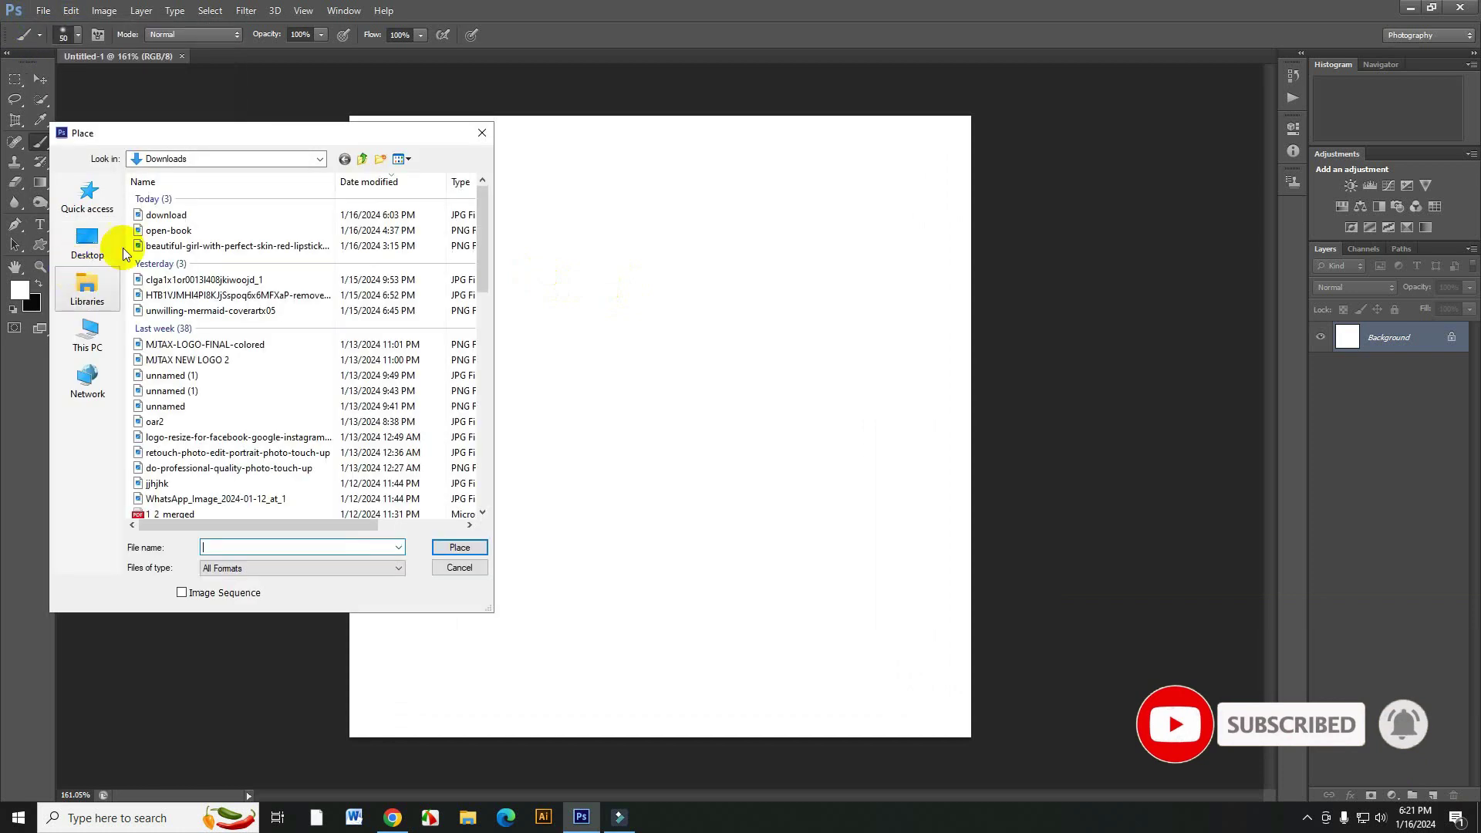
{"action": "left_click", "coordinate": [193, 246]}
{"action": "left_click", "coordinate": [461, 548]}
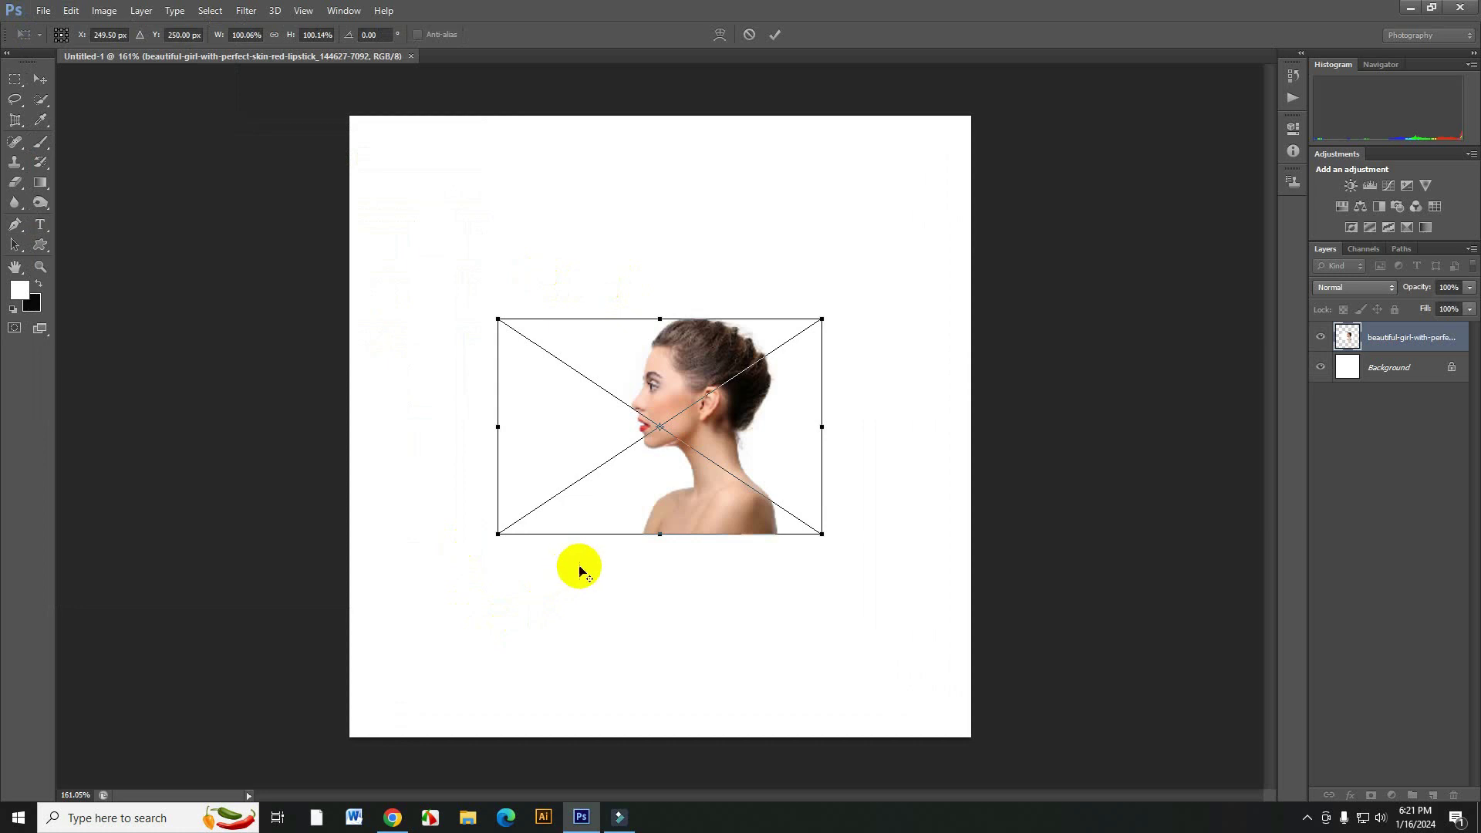
Scale the placed portrait to about 273% and position it with the face near the canvas's left edge and the shoulders at the bottom edge.
{"action": "left_click_drag", "start_coordinate": [822, 535], "coordinate": [1173, 769]}
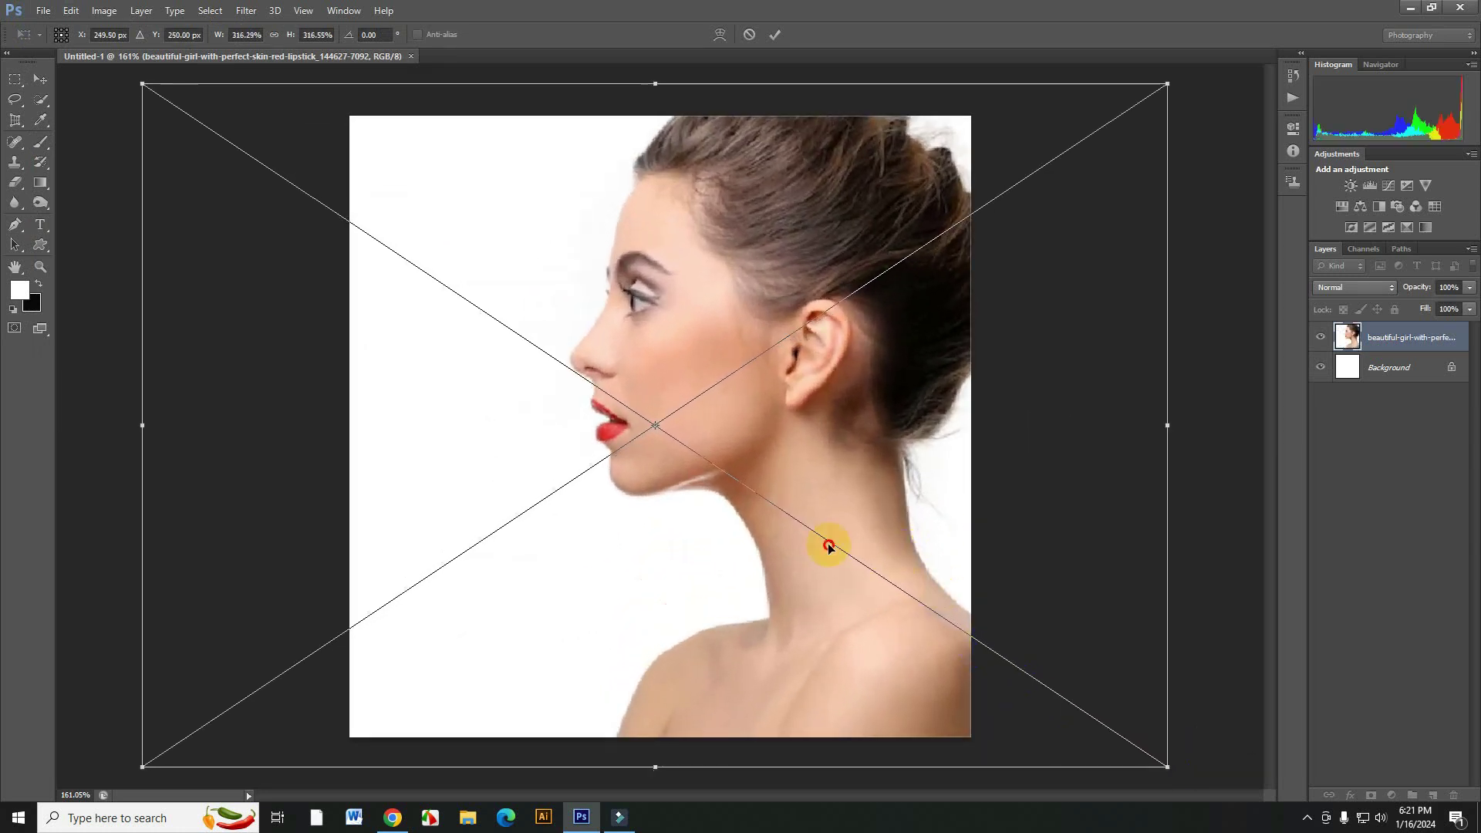
{"action": "left_click_drag", "start_coordinate": [823, 538], "coordinate": [650, 537]}
{"action": "key", "text": "ctrl+minus"}
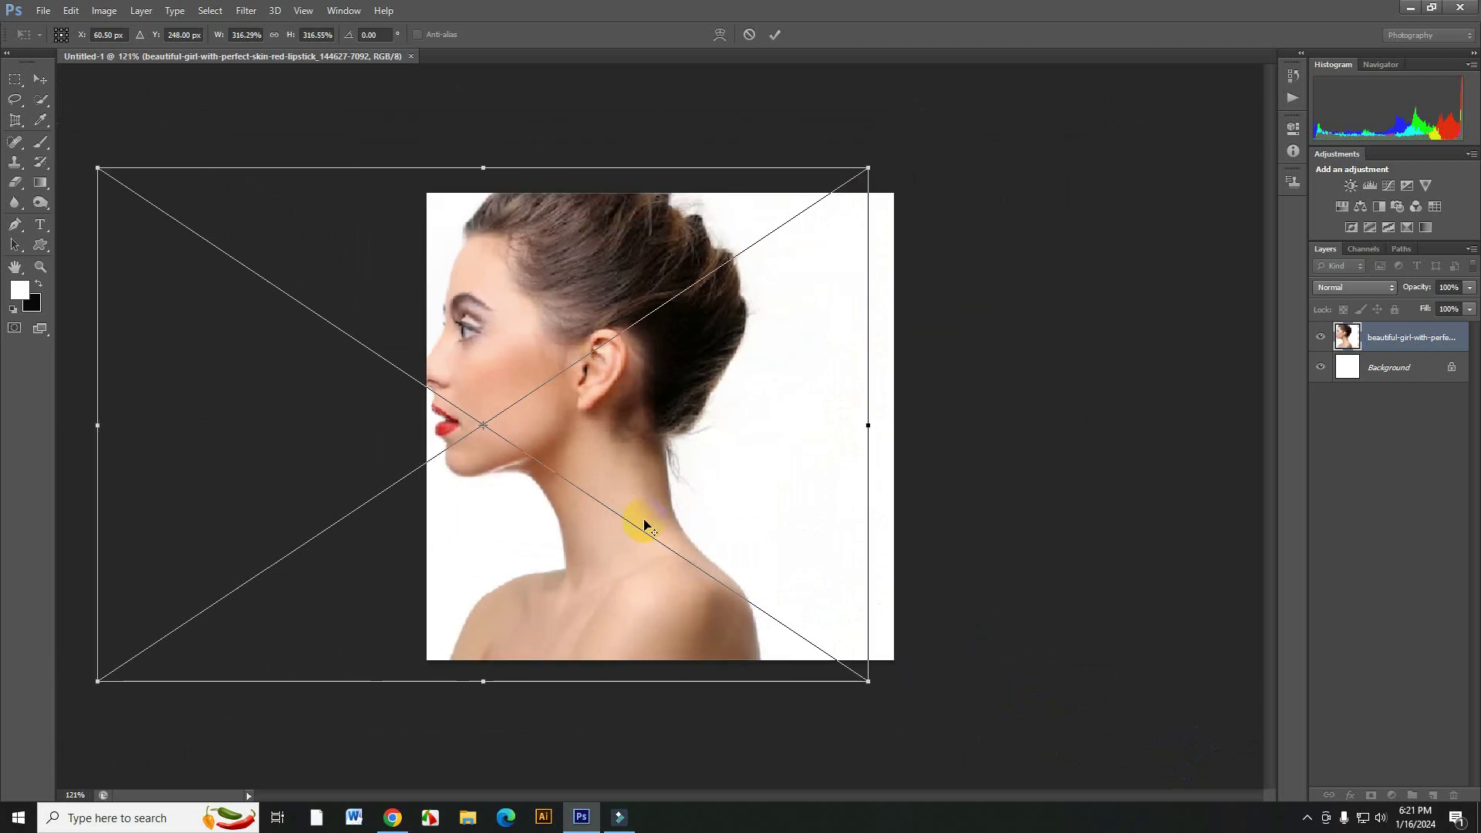
{"action": "key", "text": "ctrl+minus"}
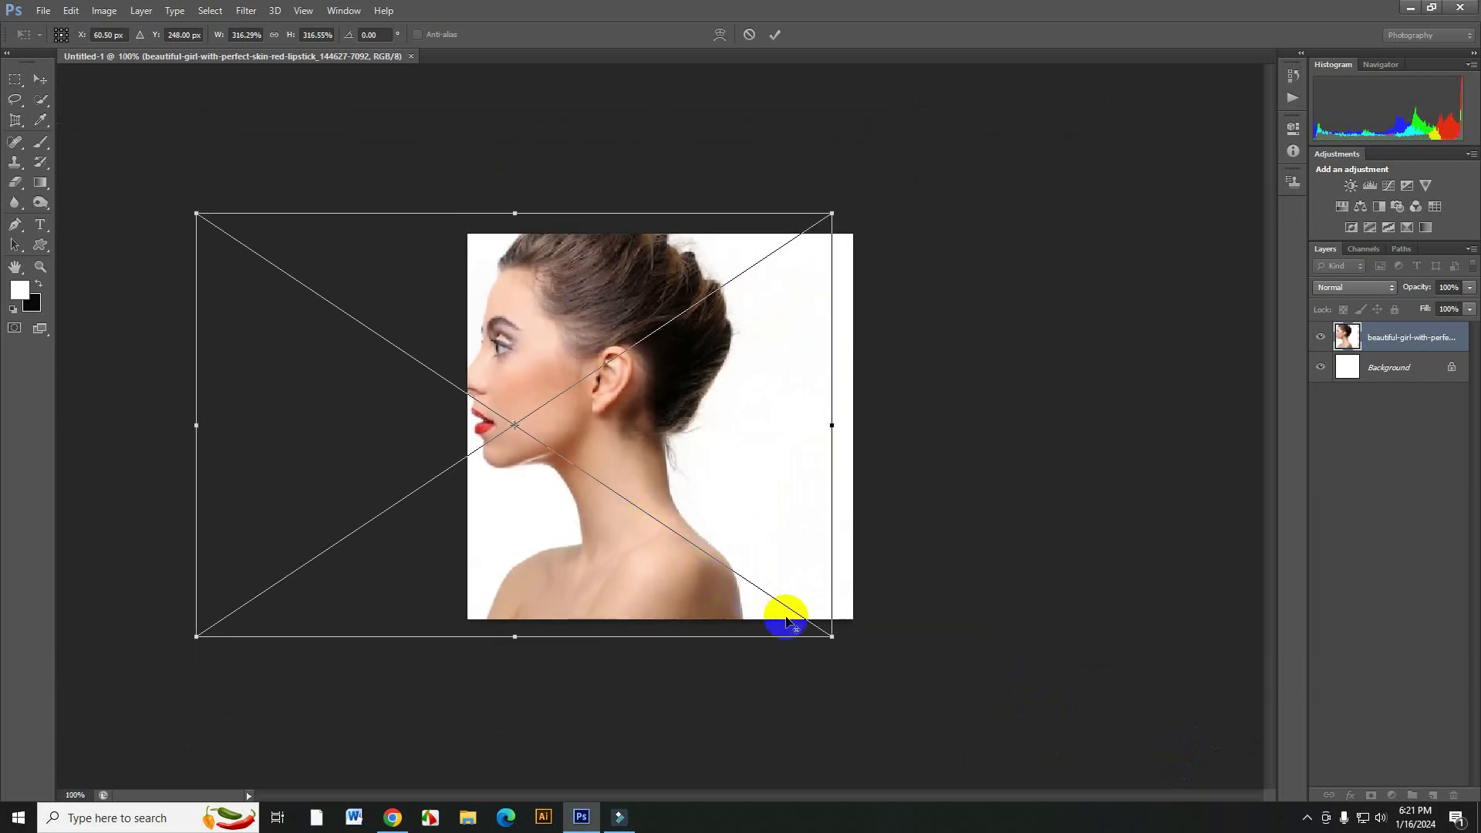
{"action": "left_click_drag", "start_coordinate": [832, 636], "coordinate": [771, 601]}
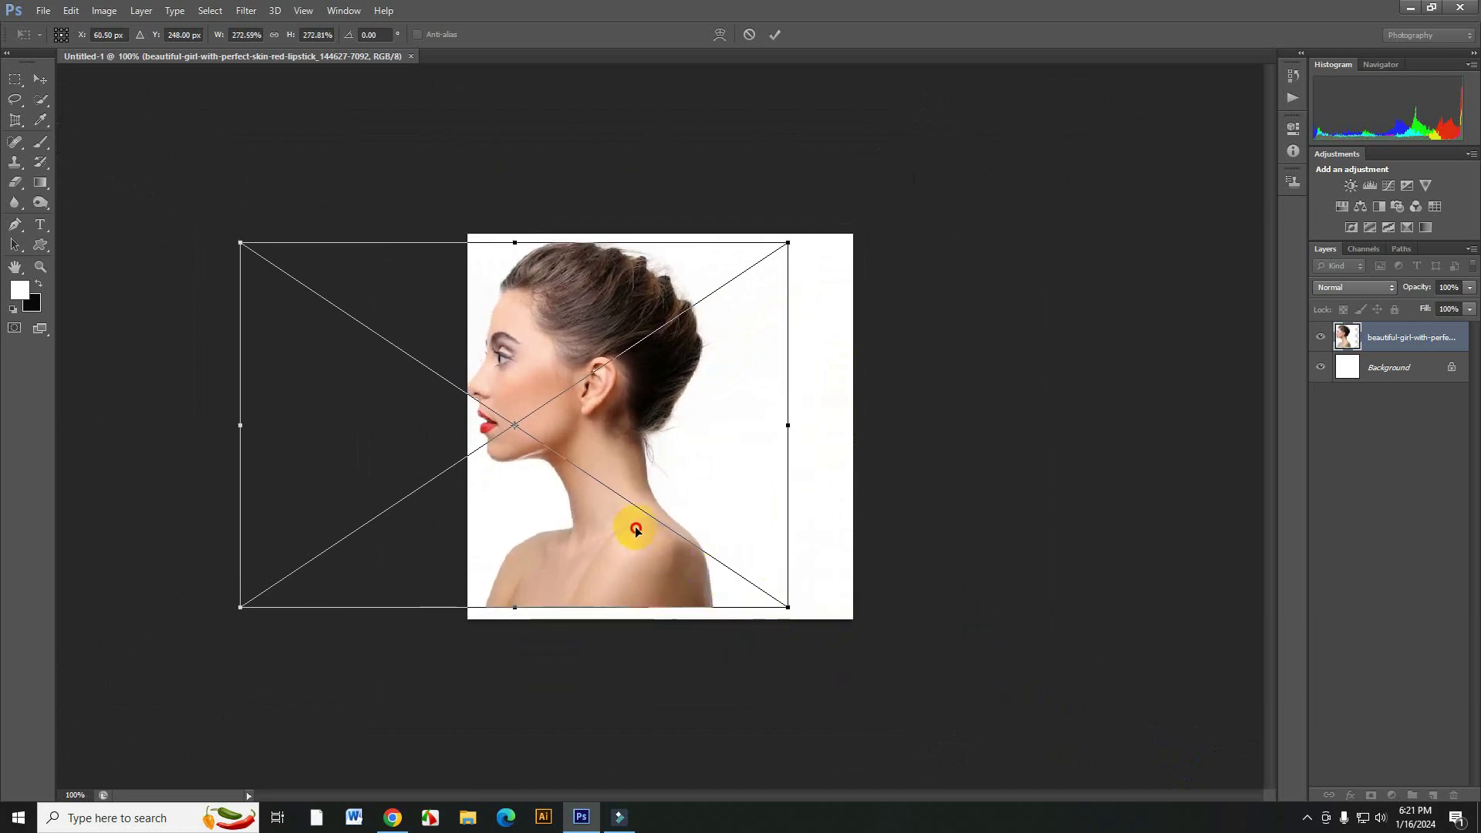
{"action": "left_click_drag", "start_coordinate": [635, 525], "coordinate": [634, 534]}
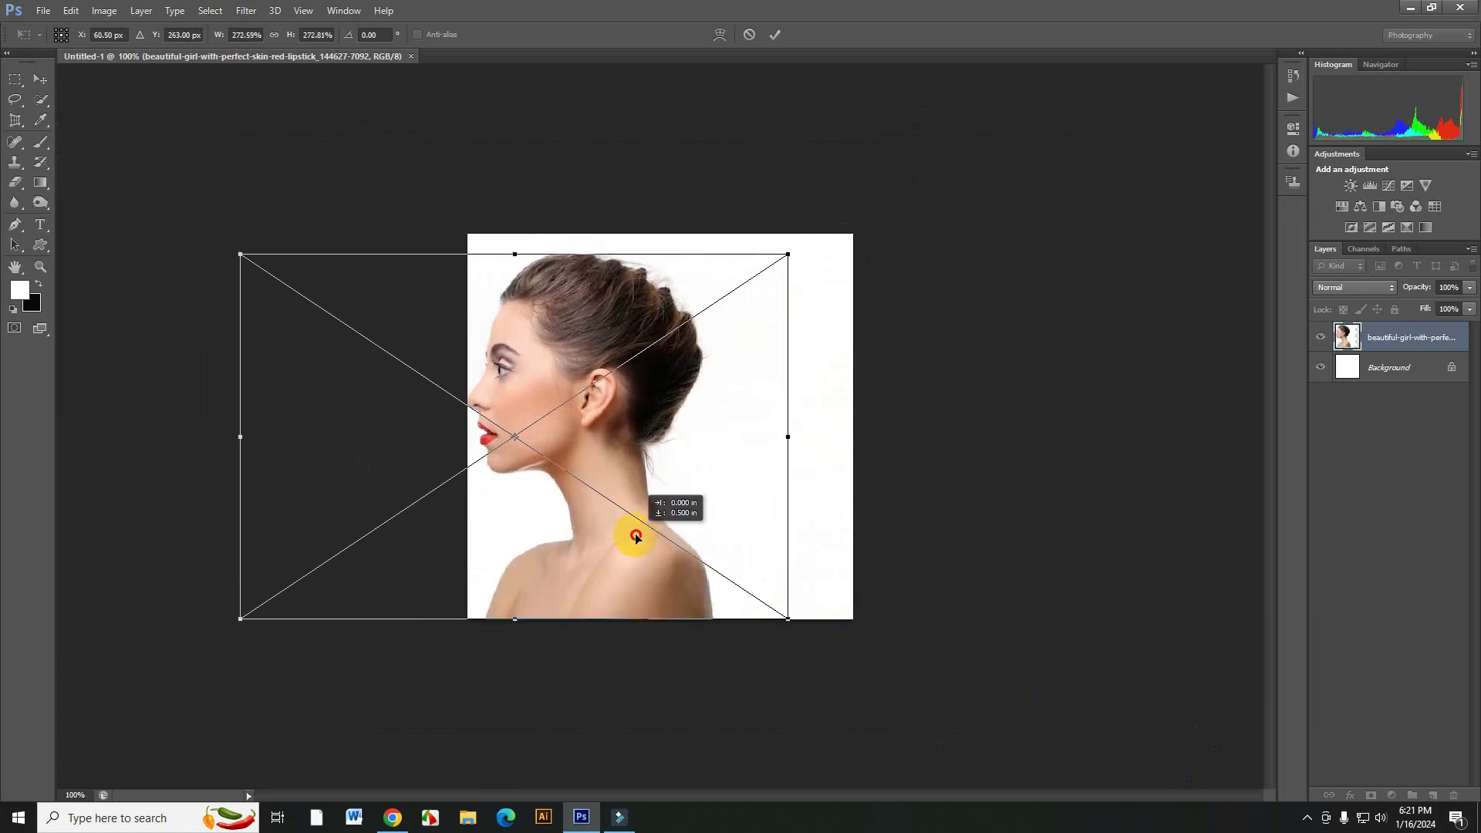
{"action": "left_click", "coordinate": [773, 35]}
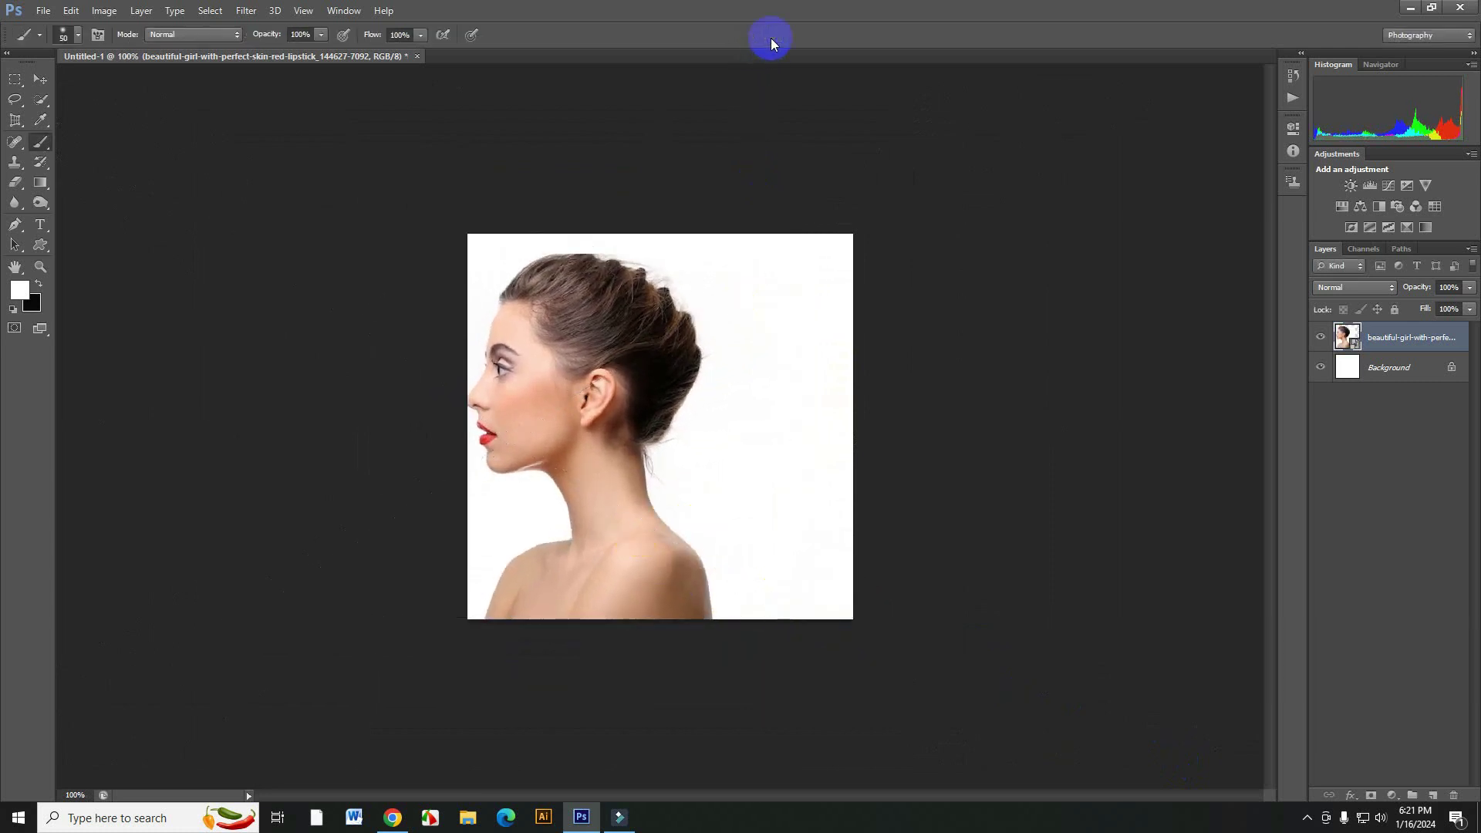
Rasterize the portrait layer and convert it to black and white with the Default preset.
{"action": "right_click", "coordinate": [1371, 343]}
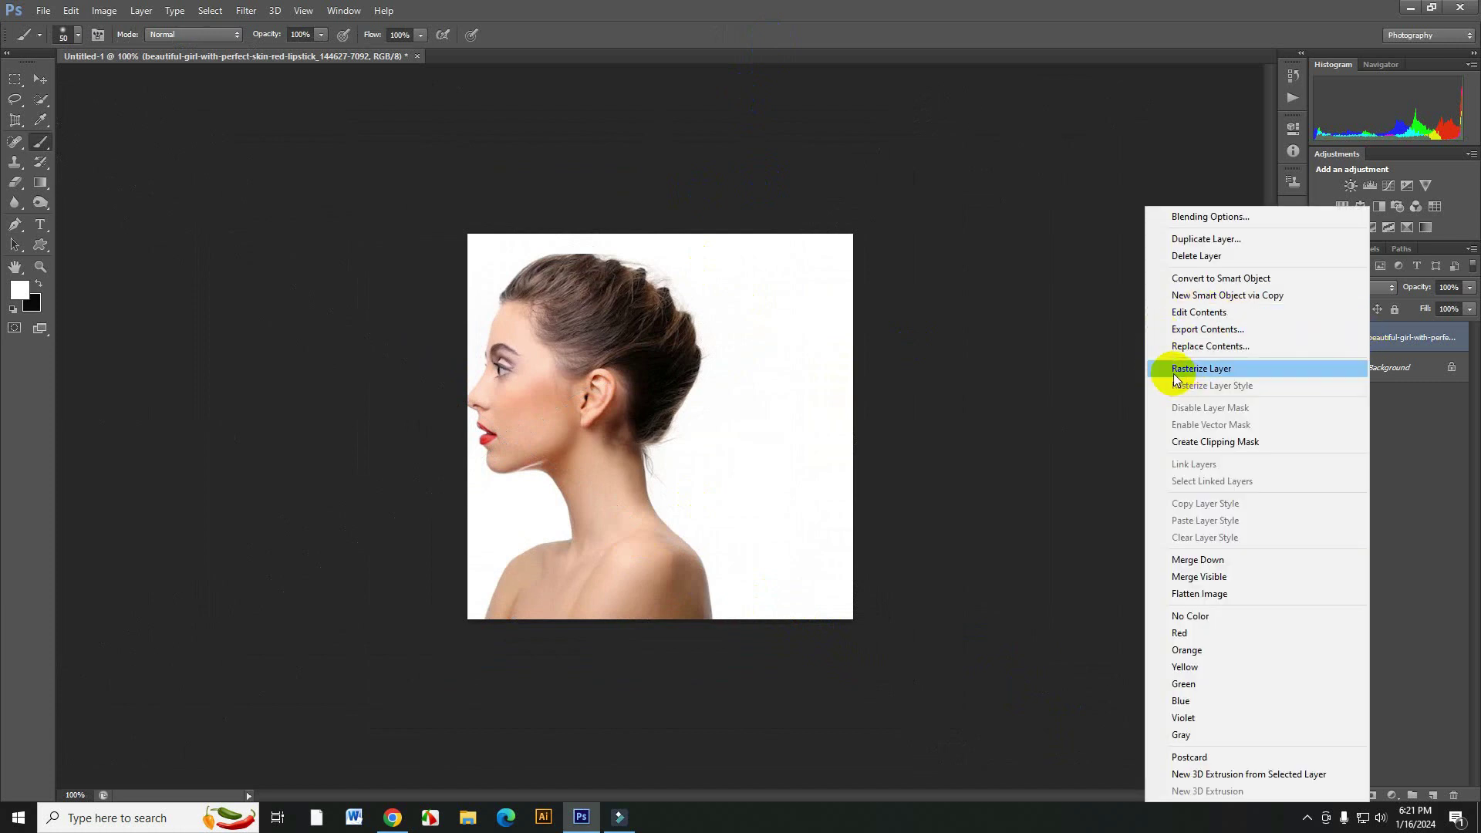
{"action": "left_click", "coordinate": [1234, 371]}
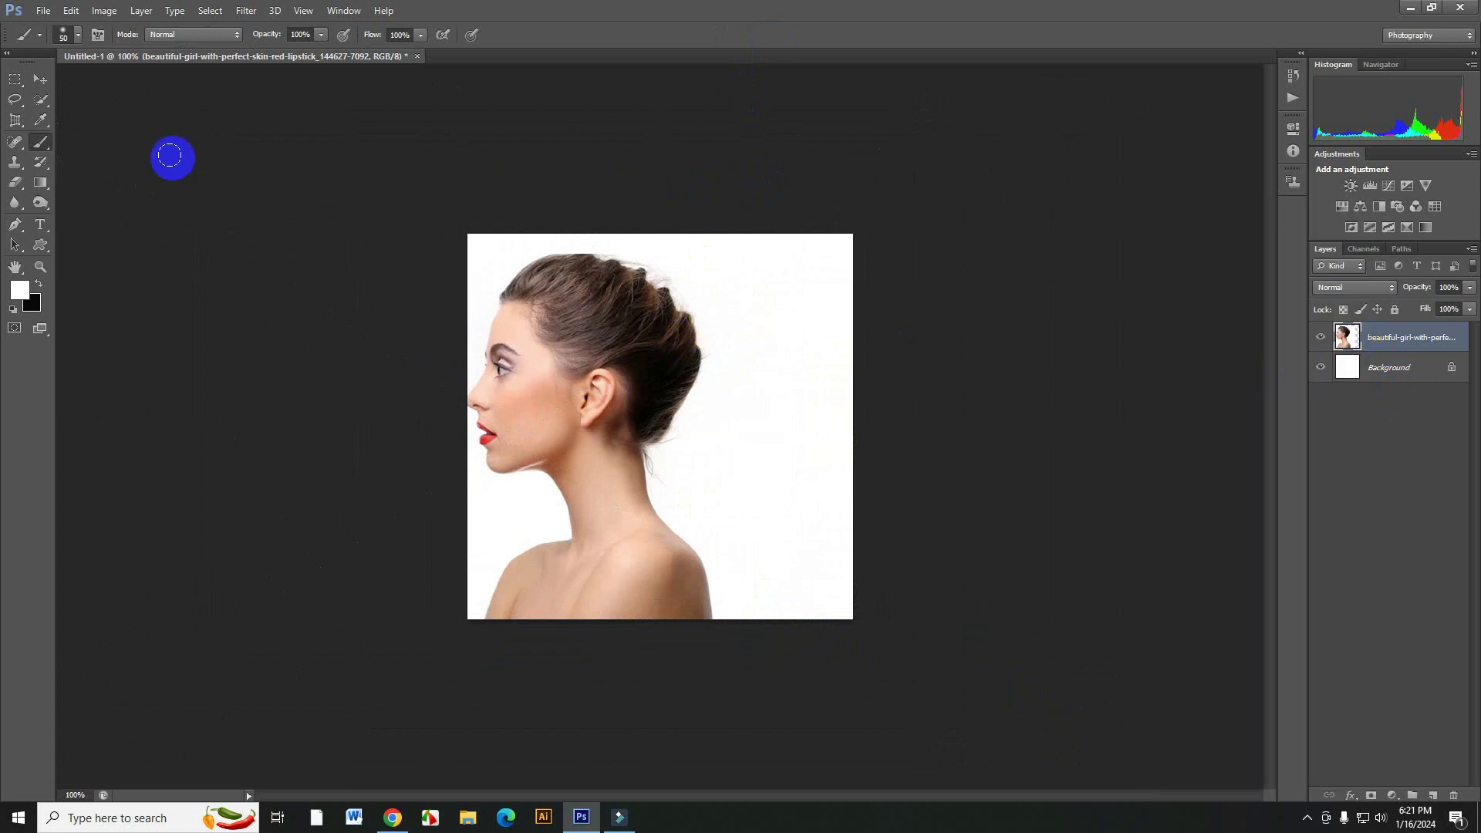
{"action": "left_click", "coordinate": [100, 11]}
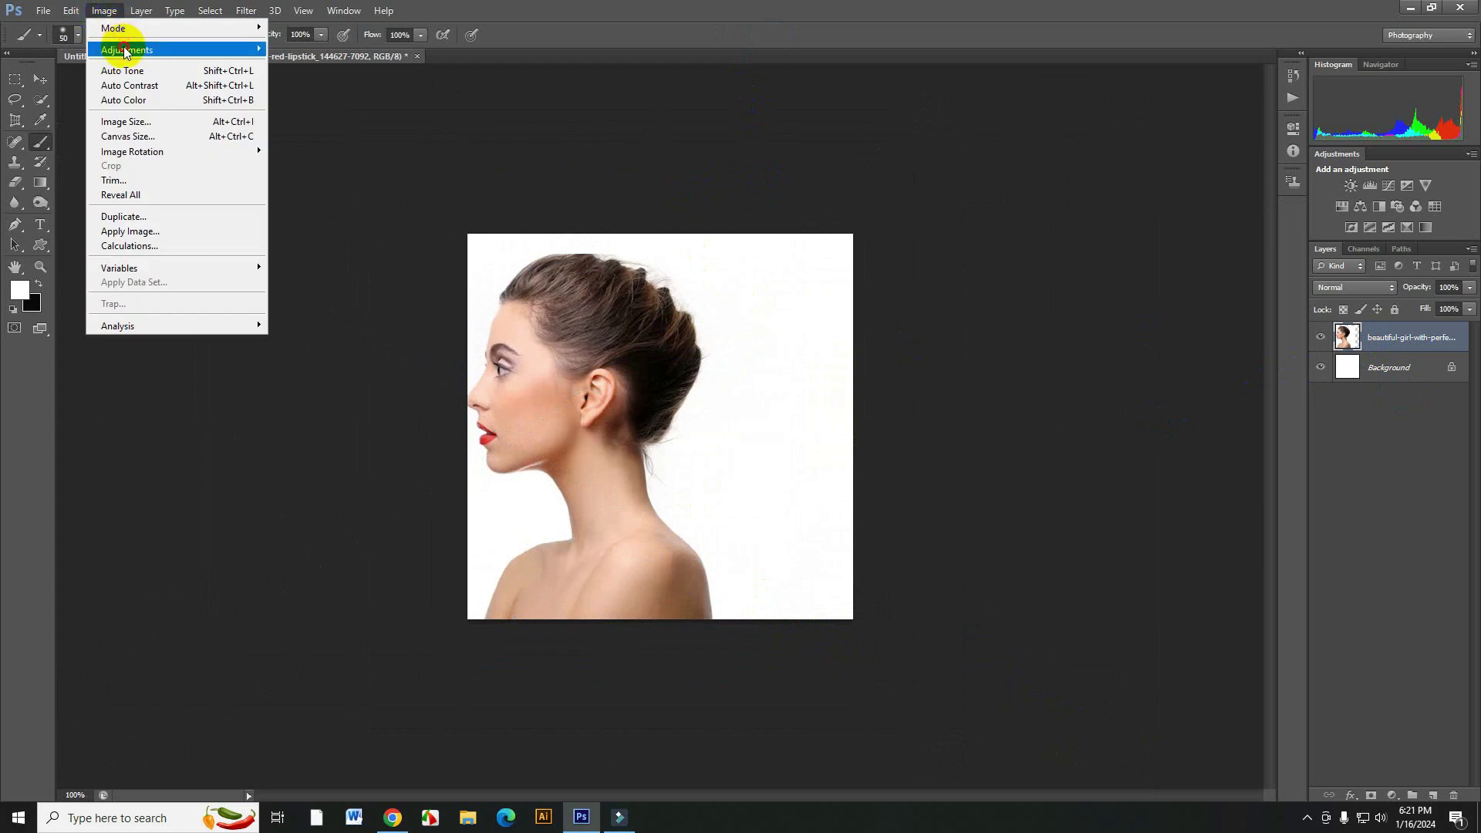
{"action": "mouse_move", "coordinate": [224, 48]}
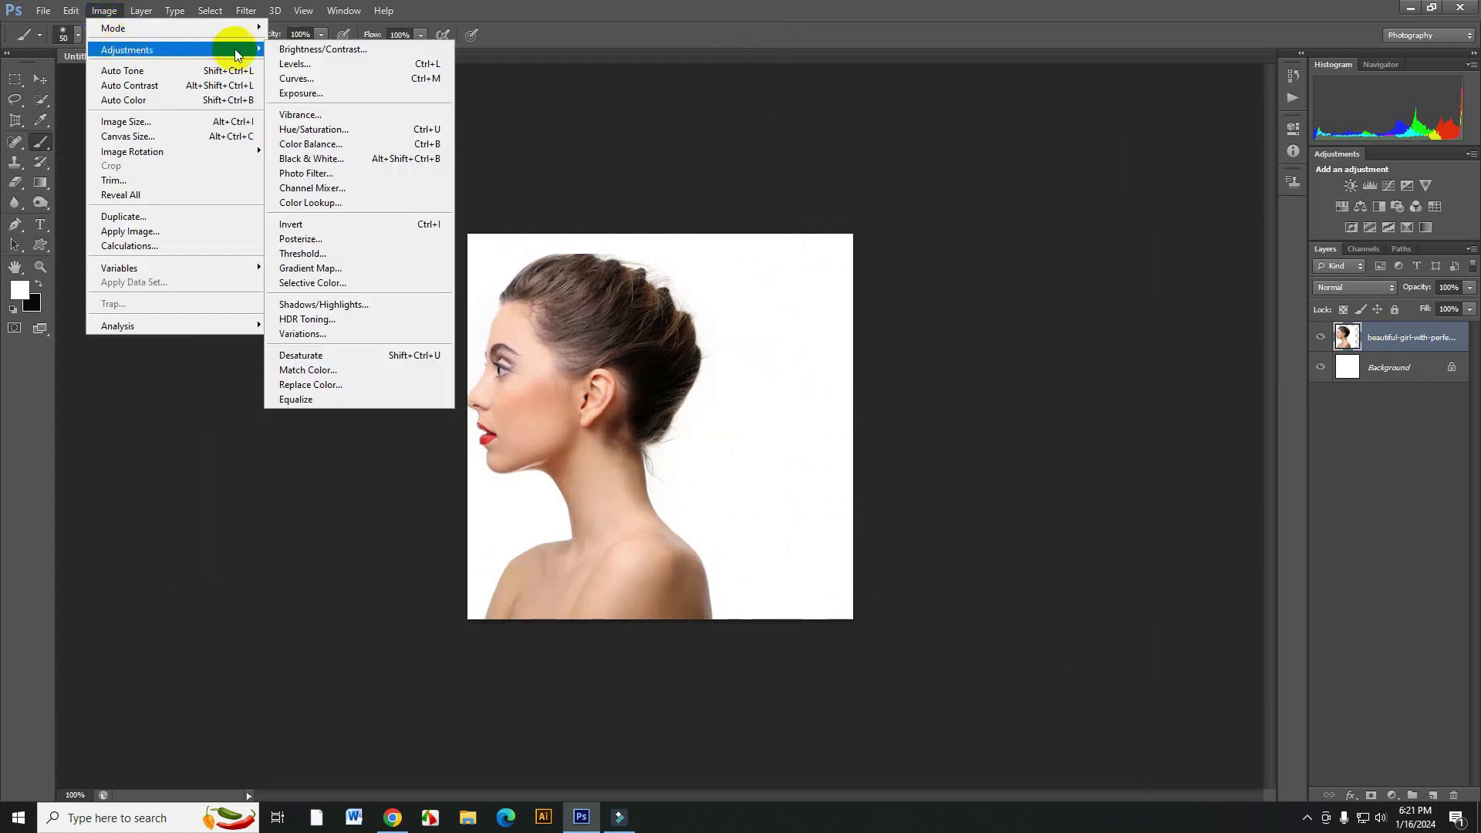
{"action": "left_click", "coordinate": [322, 158]}
{"action": "left_click", "coordinate": [398, 166]}
{"action": "key", "text": "b"}
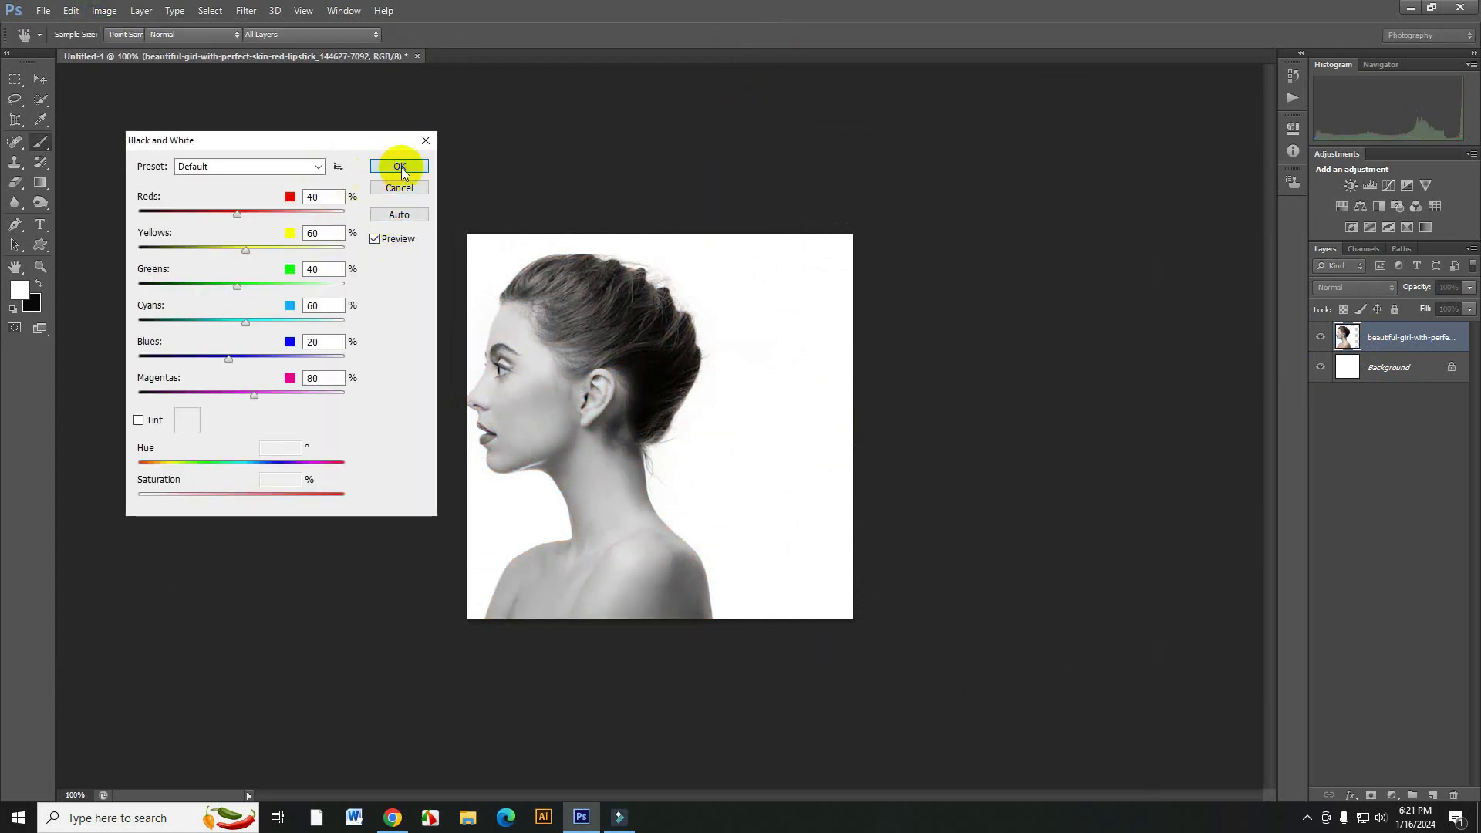
Place the open-book image from the Downloads folder above the portrait.
{"action": "left_click", "coordinate": [43, 11]}
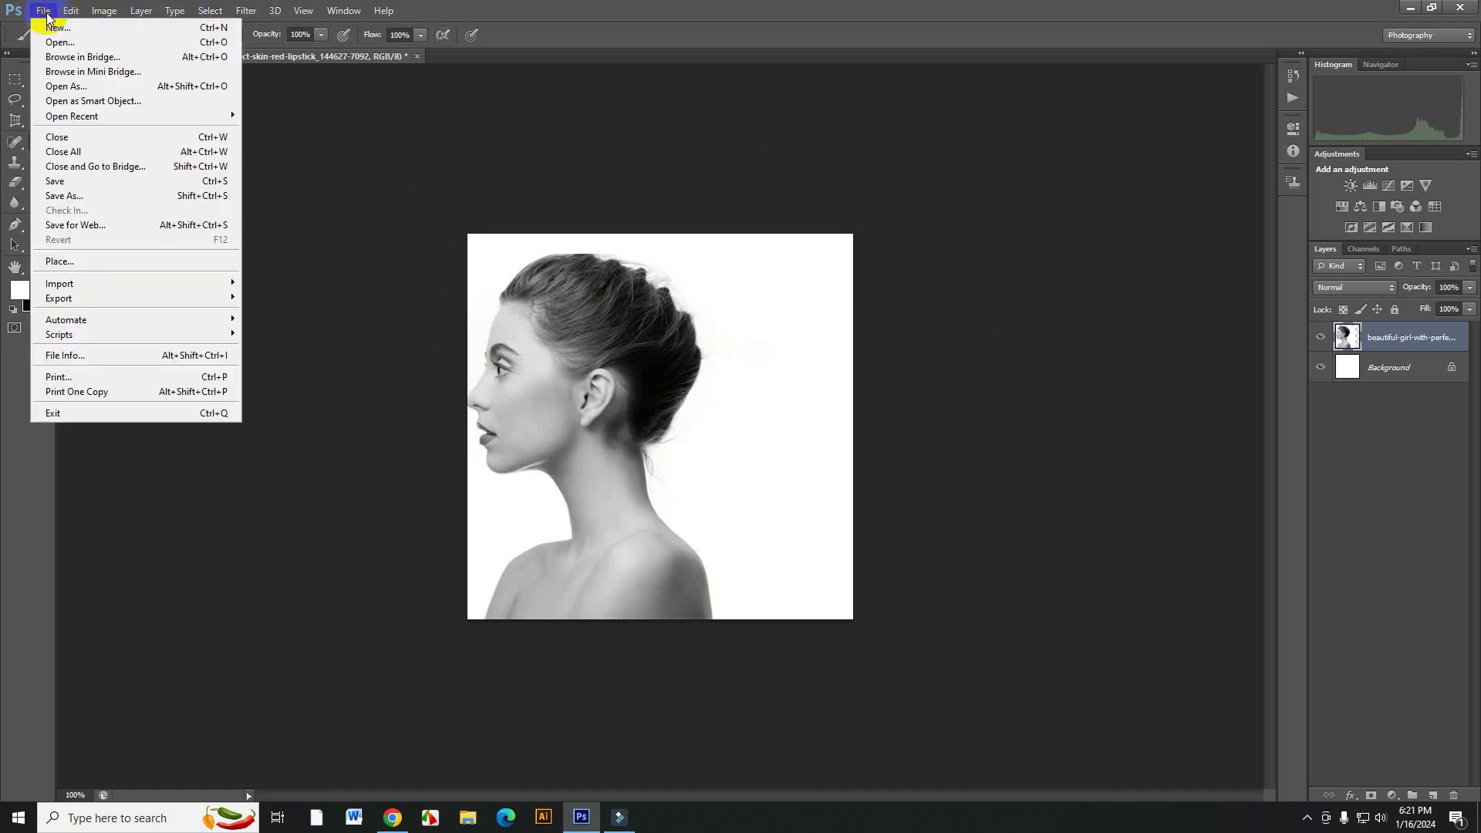
{"action": "left_click", "coordinate": [96, 259]}
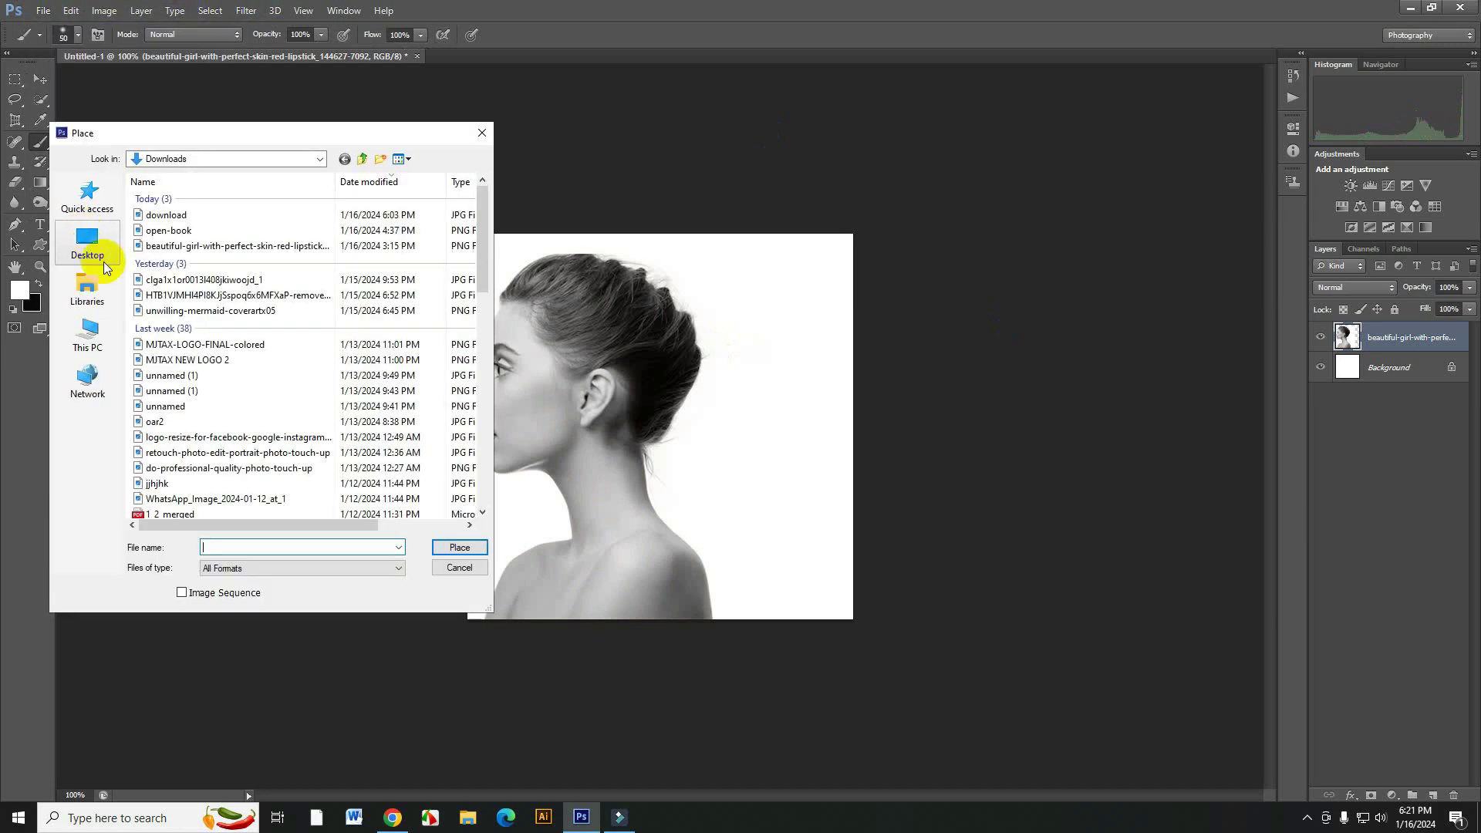
{"action": "left_click", "coordinate": [170, 230]}
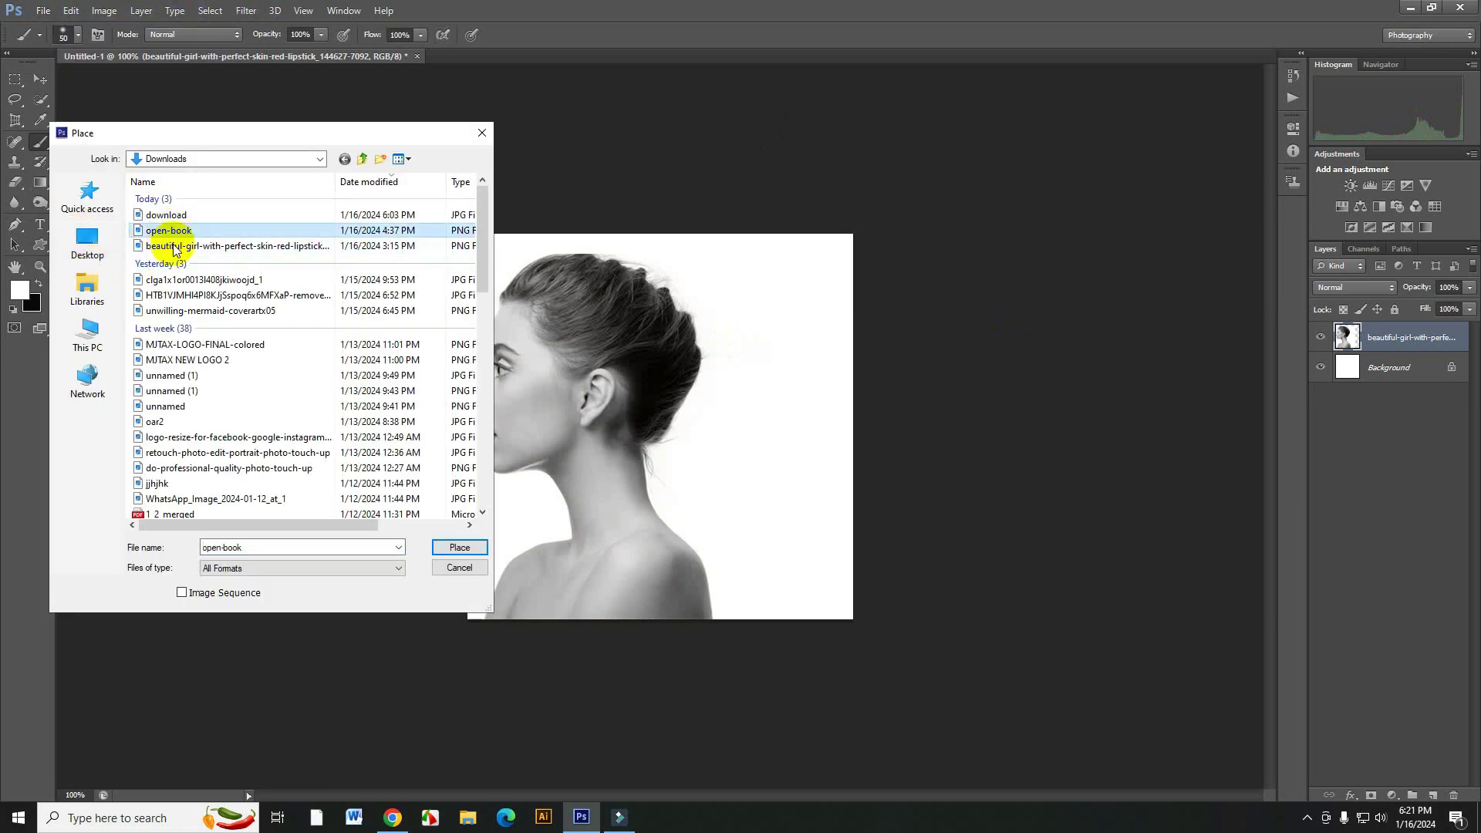
{"action": "left_click", "coordinate": [460, 547]}
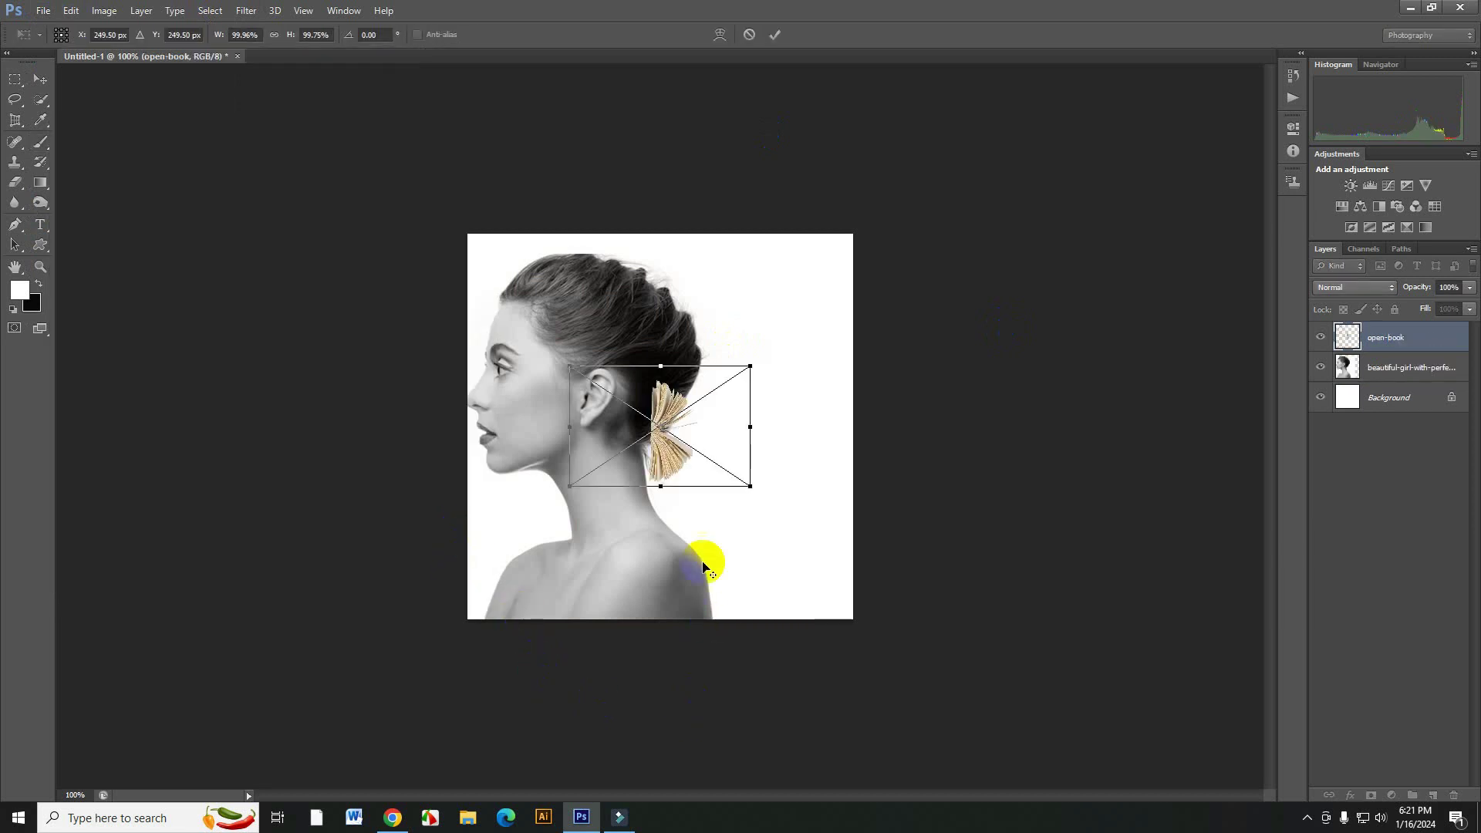
Scale the open book to about 454% and position it over the back of the woman's head, with its spine at her ear.
{"action": "left_click_drag", "start_coordinate": [754, 494], "coordinate": [992, 741]}
{"action": "left_click_drag", "start_coordinate": [691, 496], "coordinate": [656, 493]}
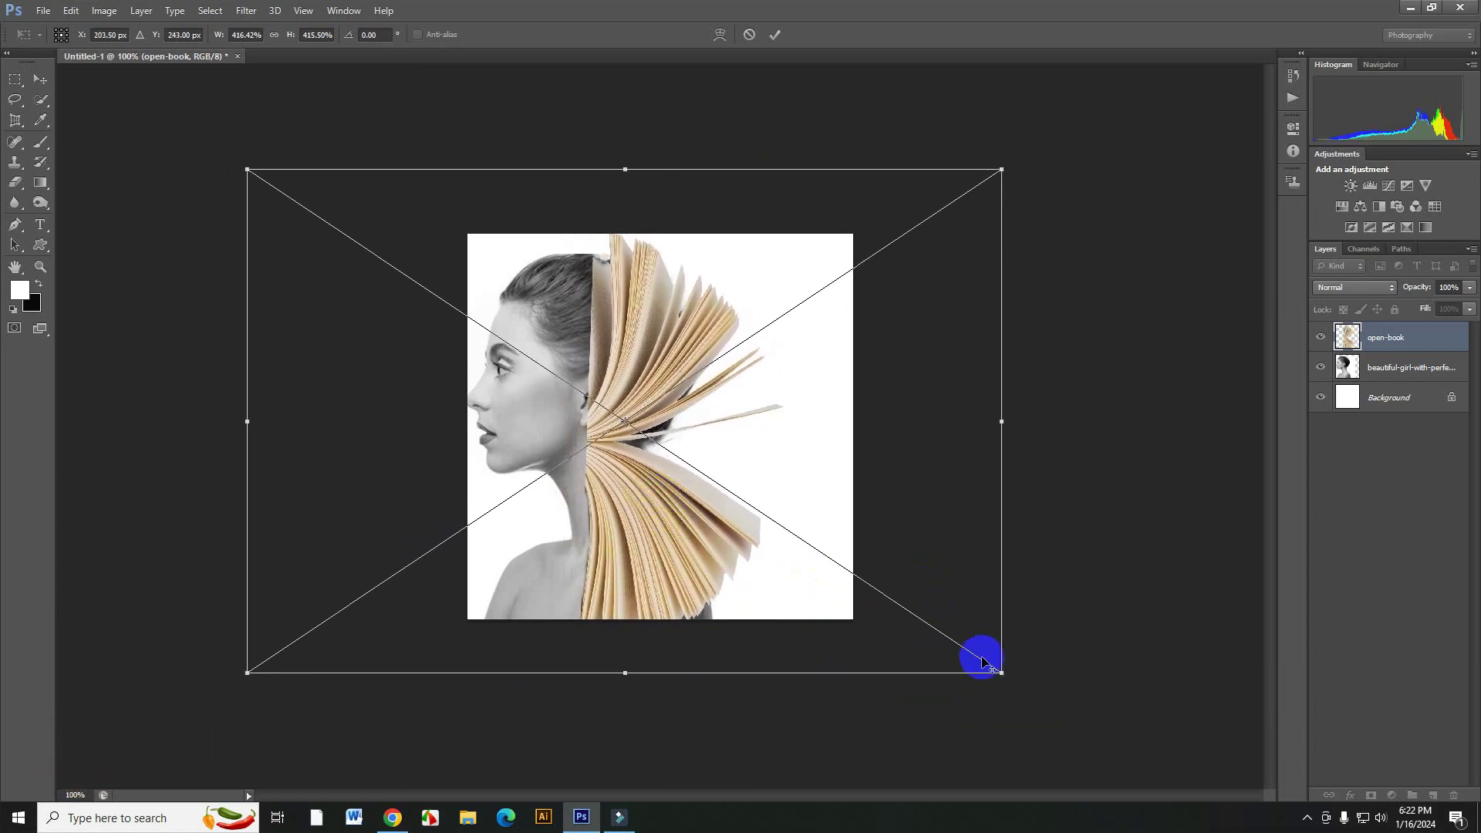
{"action": "left_click_drag", "start_coordinate": [1001, 672], "coordinate": [1013, 680]}
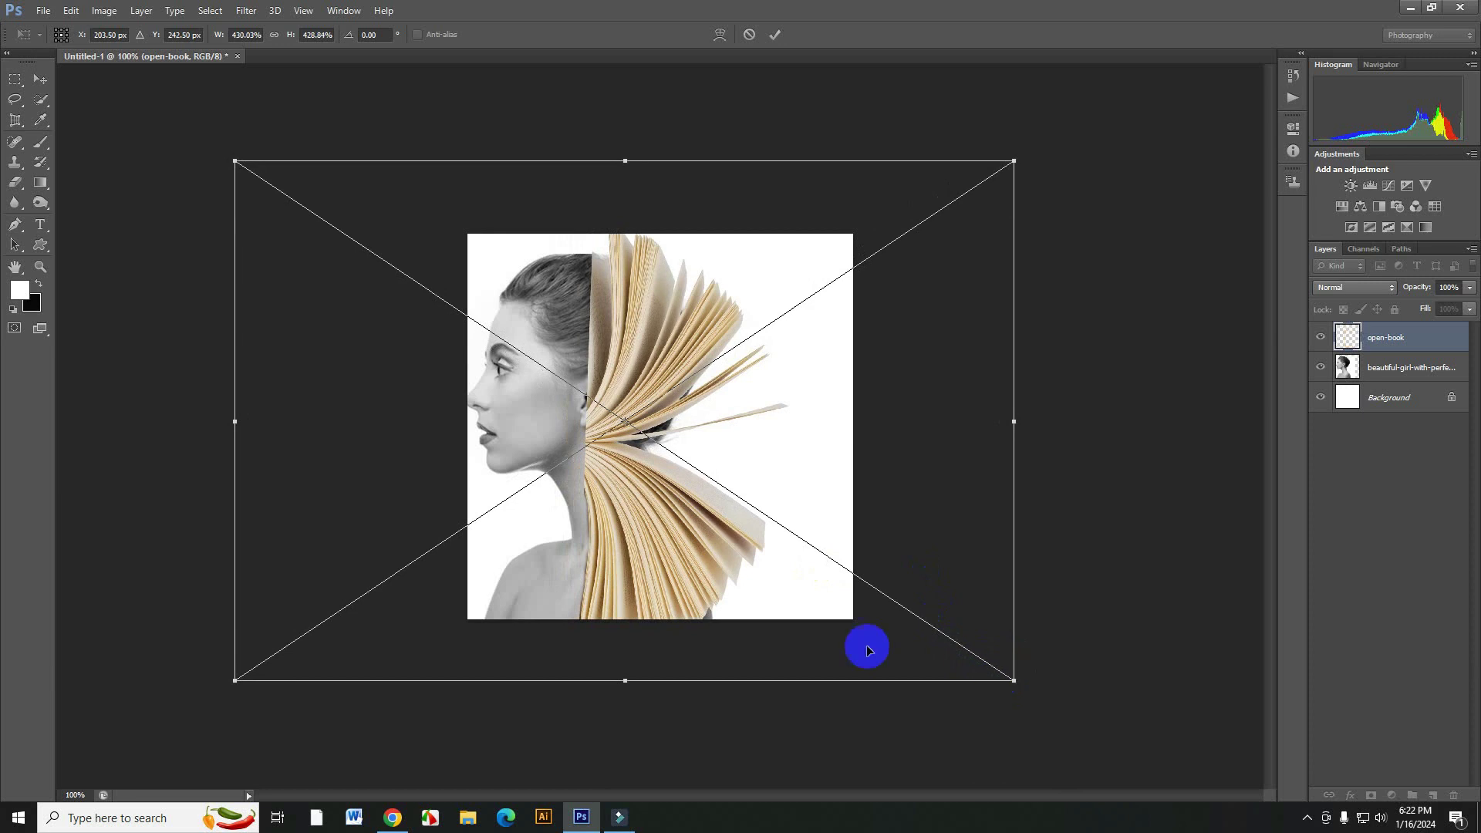
{"action": "left_click_drag", "start_coordinate": [661, 538], "coordinate": [664, 523]}
{"action": "left_click_drag", "start_coordinate": [1018, 665], "coordinate": [1041, 683]}
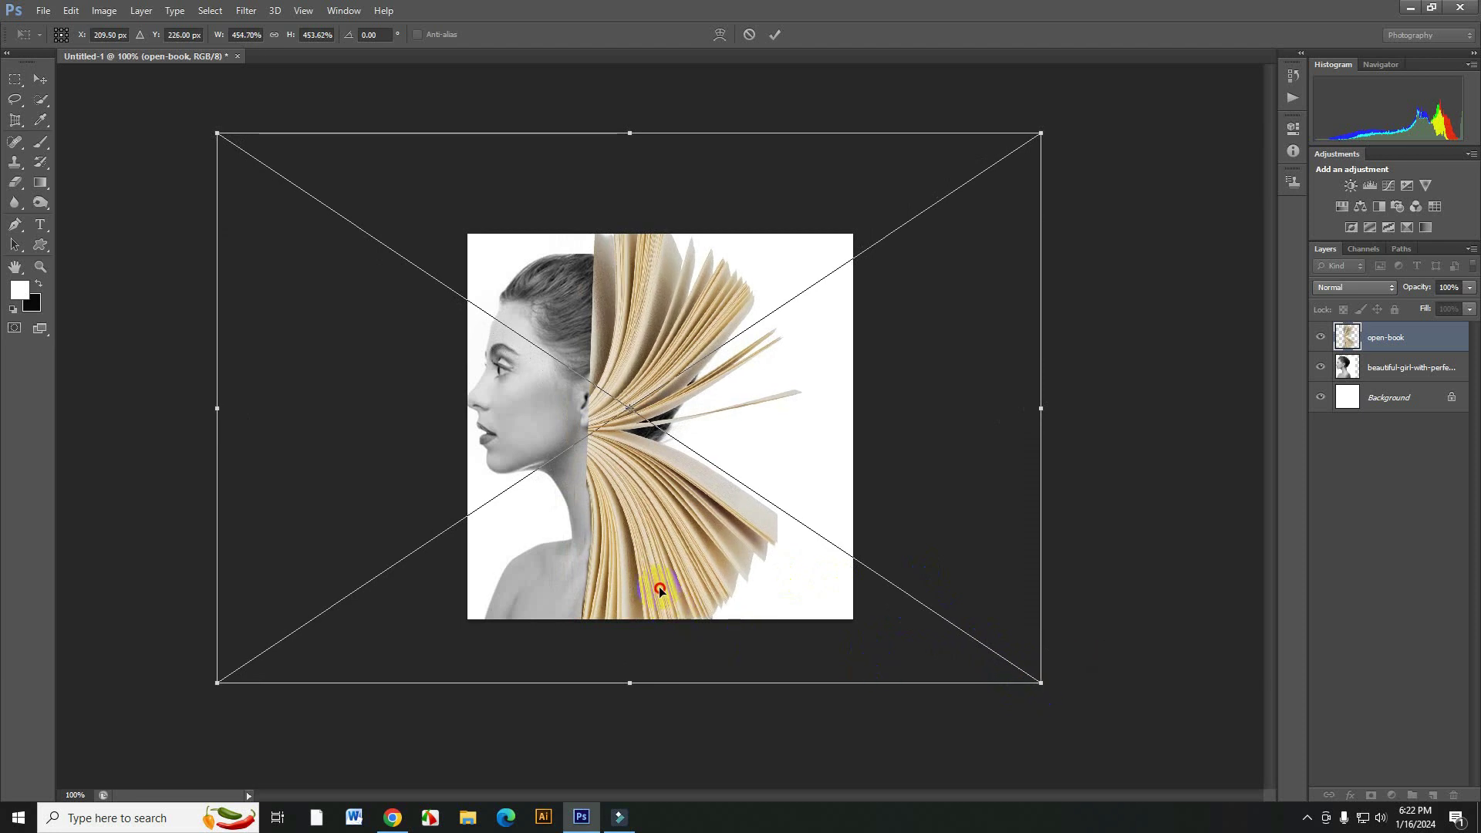
{"action": "left_click_drag", "start_coordinate": [659, 590], "coordinate": [663, 593]}
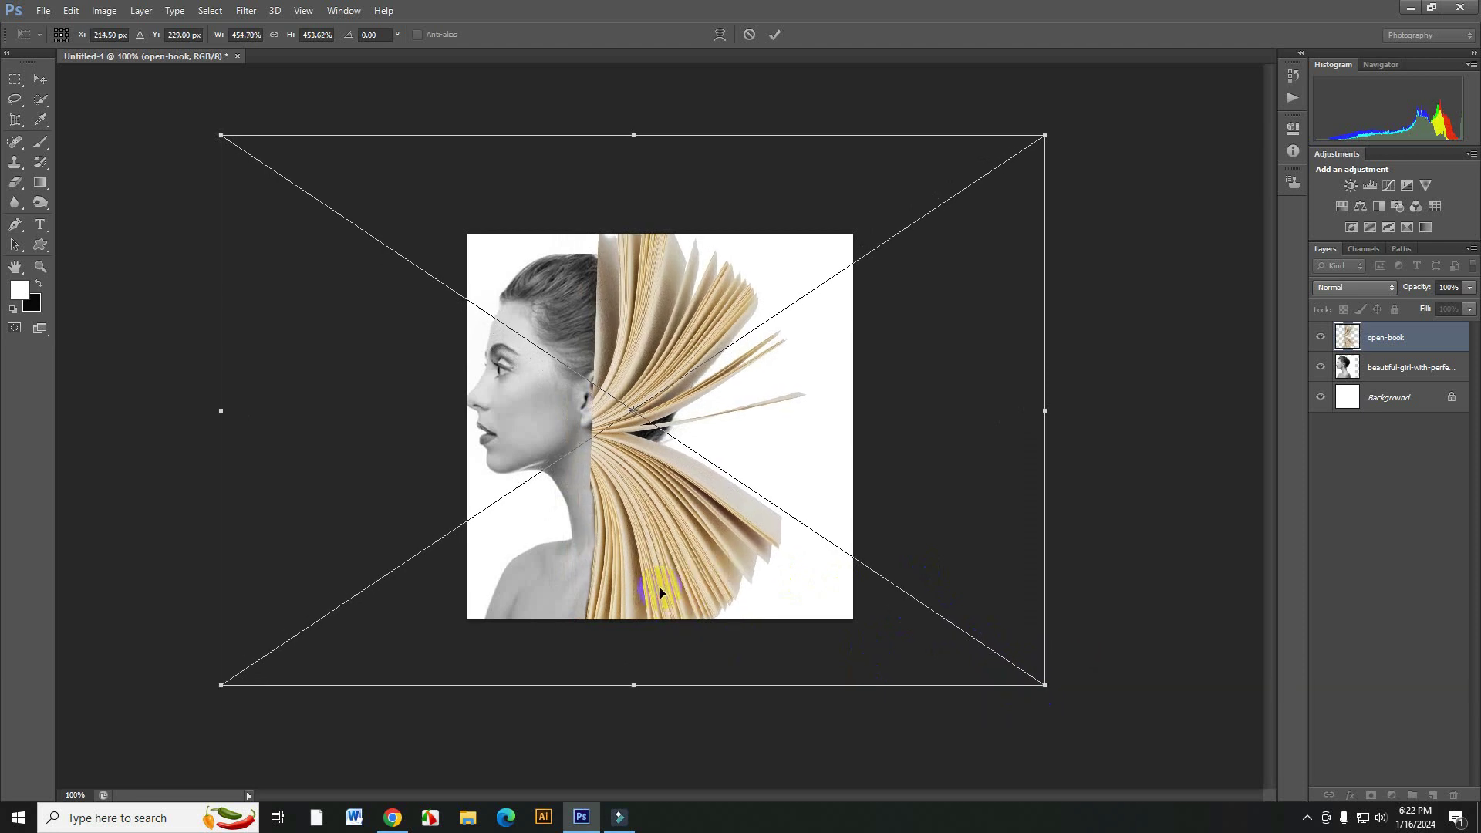
{"action": "left_click", "coordinate": [775, 34]}
Rasterize the open-book layer and apply a Black & White adjustment to it.
{"action": "left_click", "coordinate": [1391, 337]}
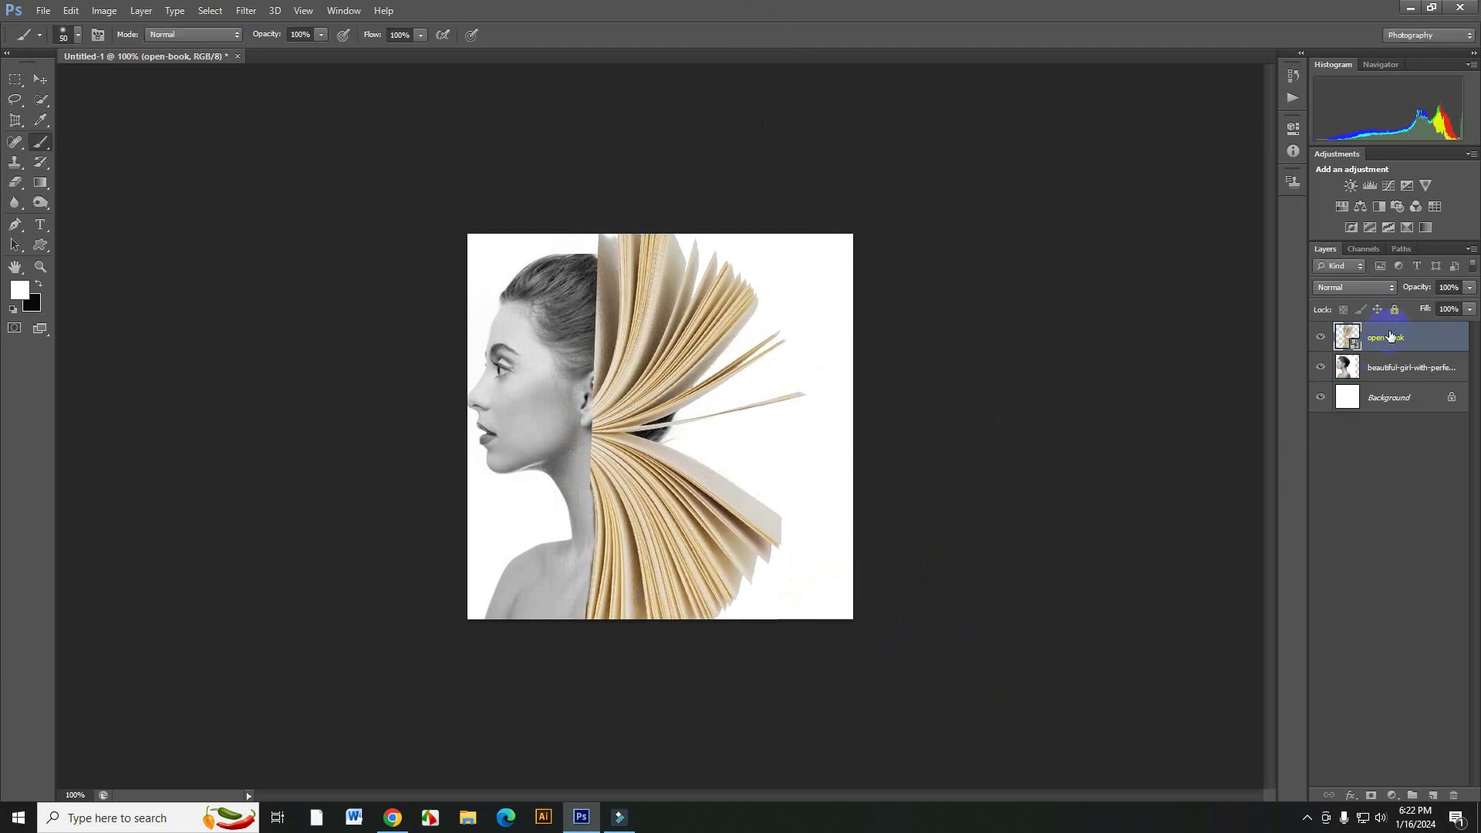
{"action": "right_click", "coordinate": [1390, 335]}
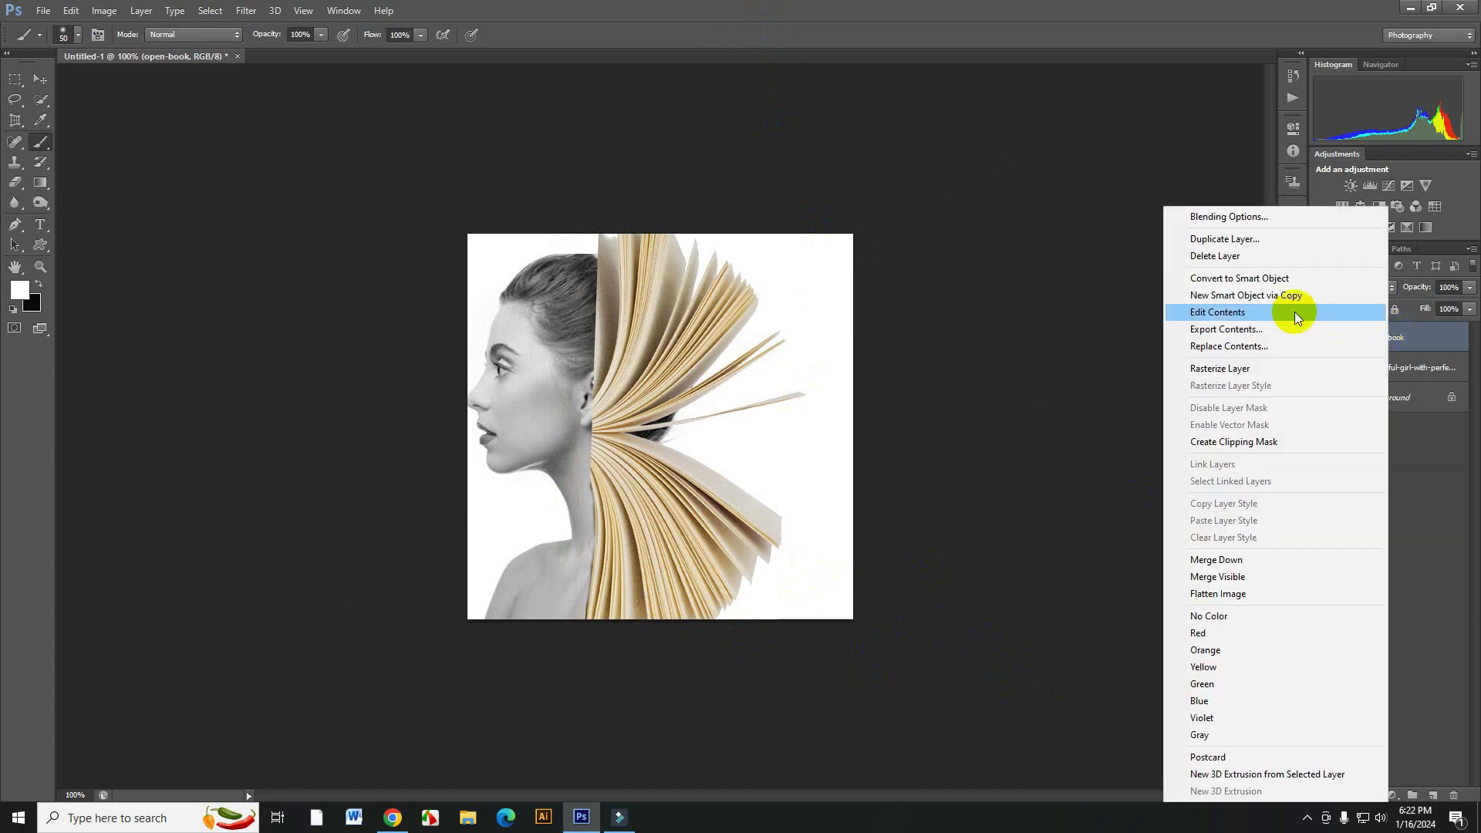
{"action": "left_click", "coordinate": [1226, 370]}
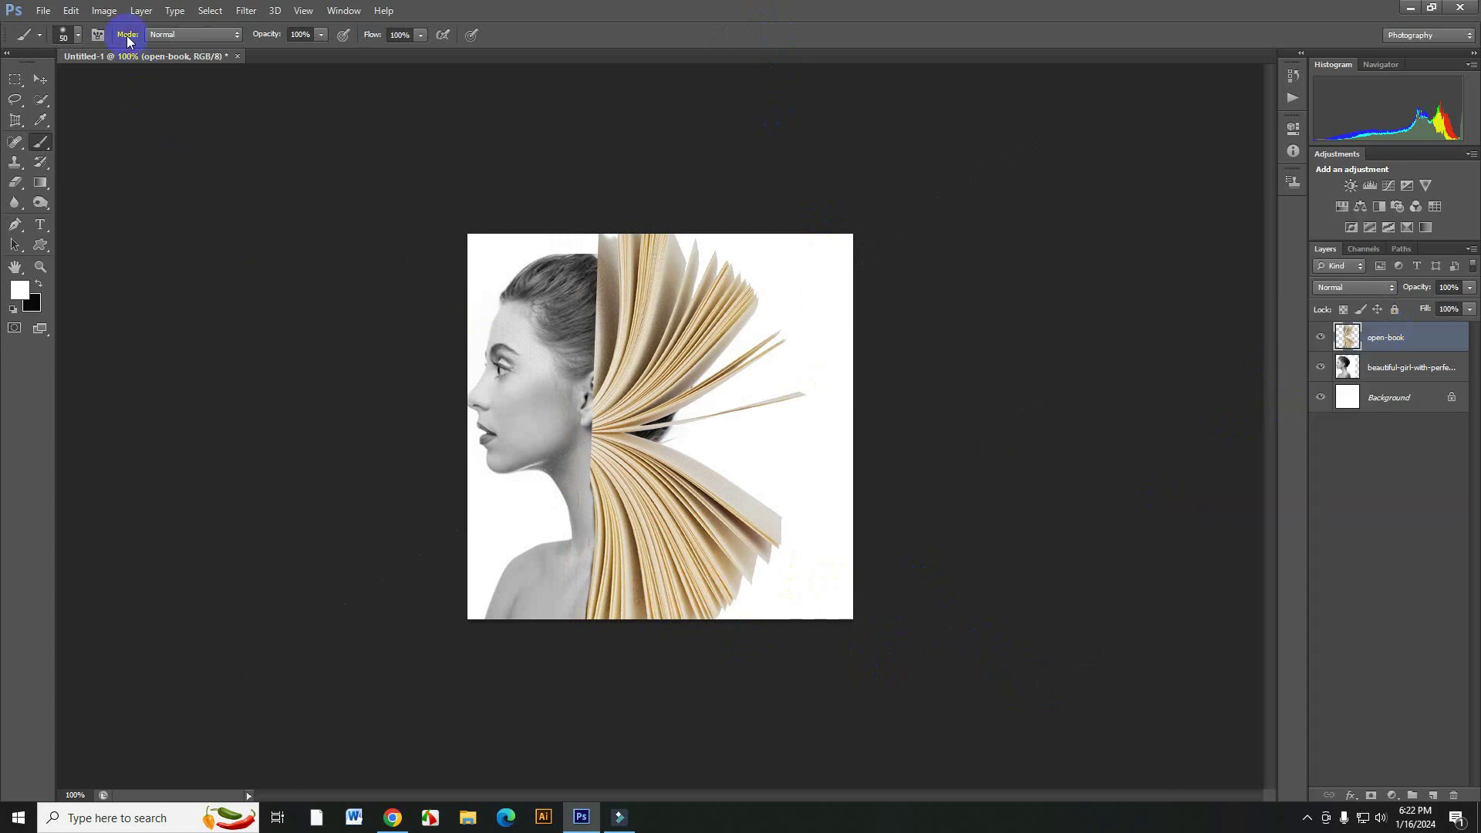
{"action": "left_click", "coordinate": [103, 10]}
{"action": "mouse_move", "coordinate": [169, 49]}
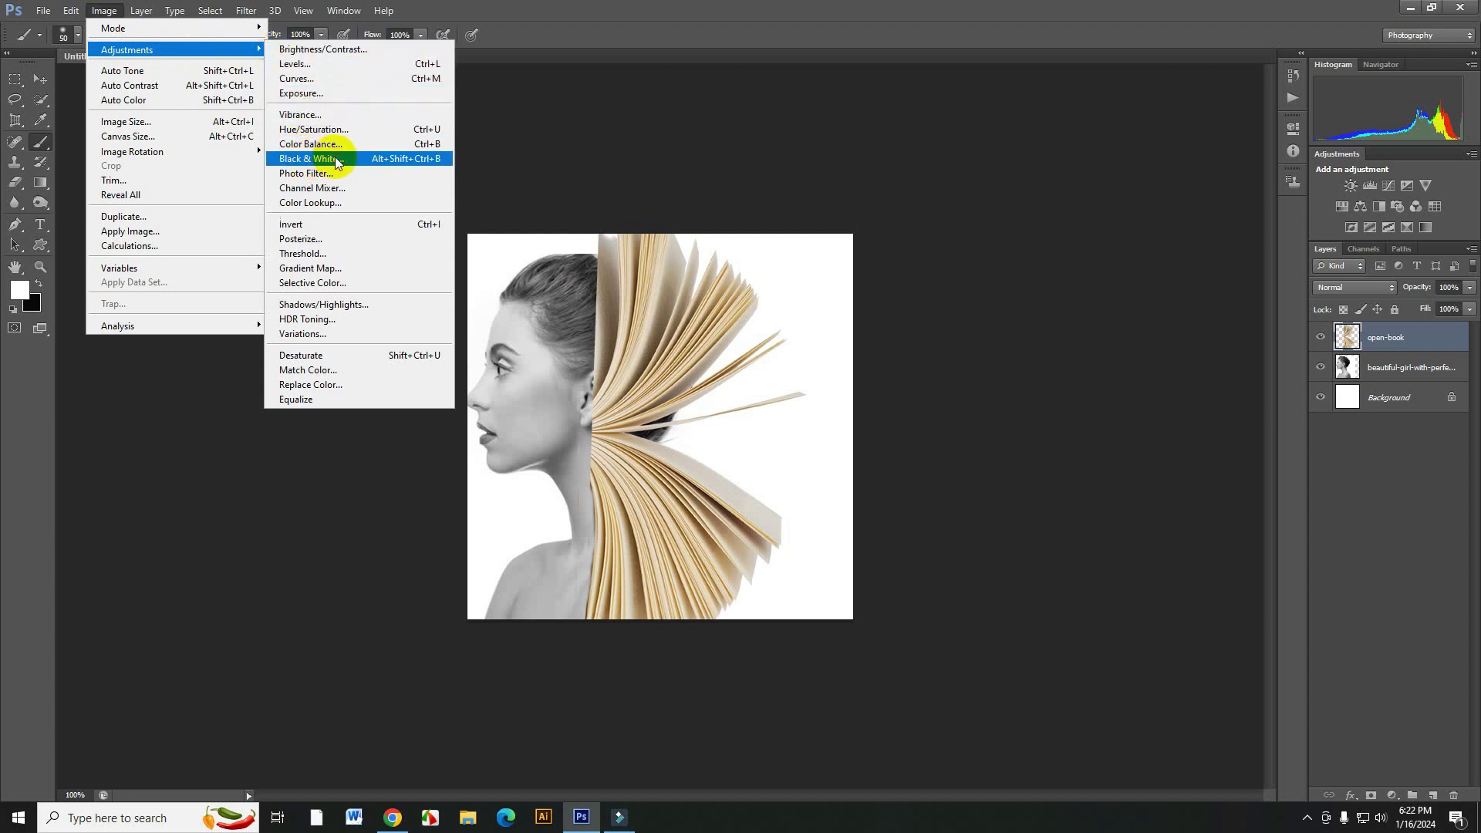
{"action": "left_click", "coordinate": [307, 159]}
{"action": "left_click", "coordinate": [399, 166]}
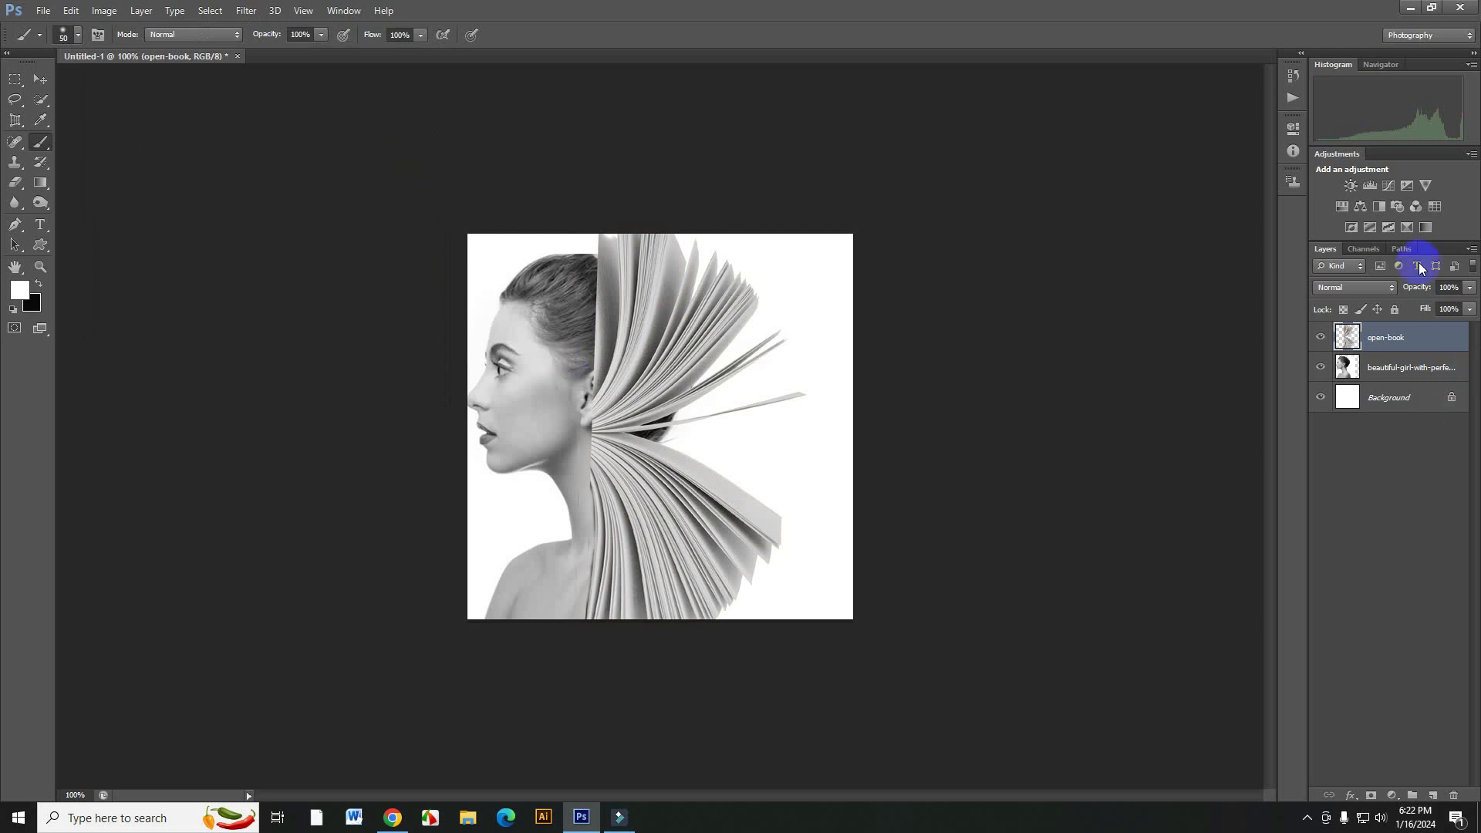
Add a layer mask to the open-book layer and set up the Brush tool with black as the foreground colour.
{"action": "left_click", "coordinate": [1373, 795]}
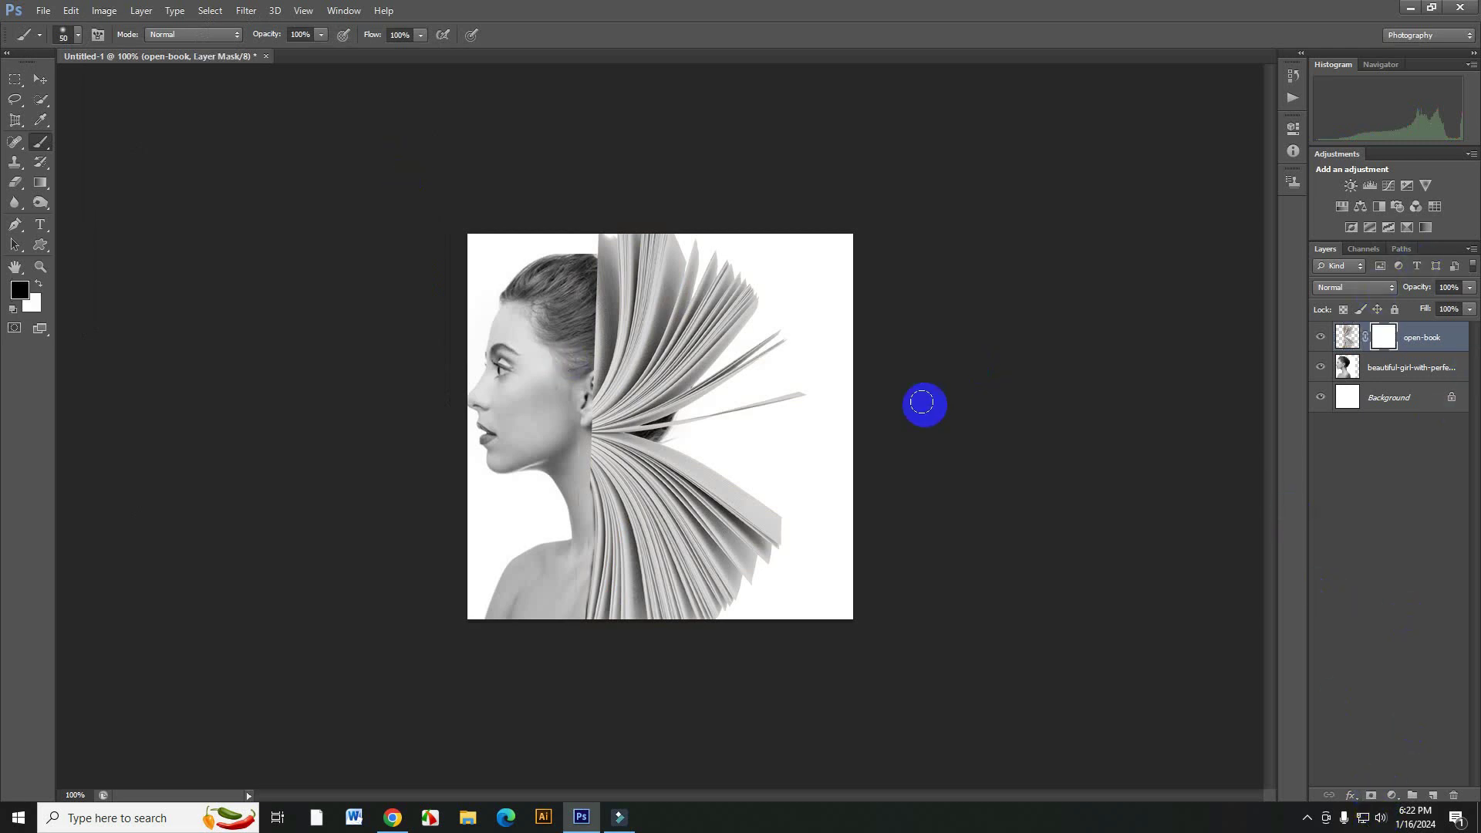
{"action": "left_click", "coordinate": [12, 309]}
{"action": "right_click", "coordinate": [42, 143]}
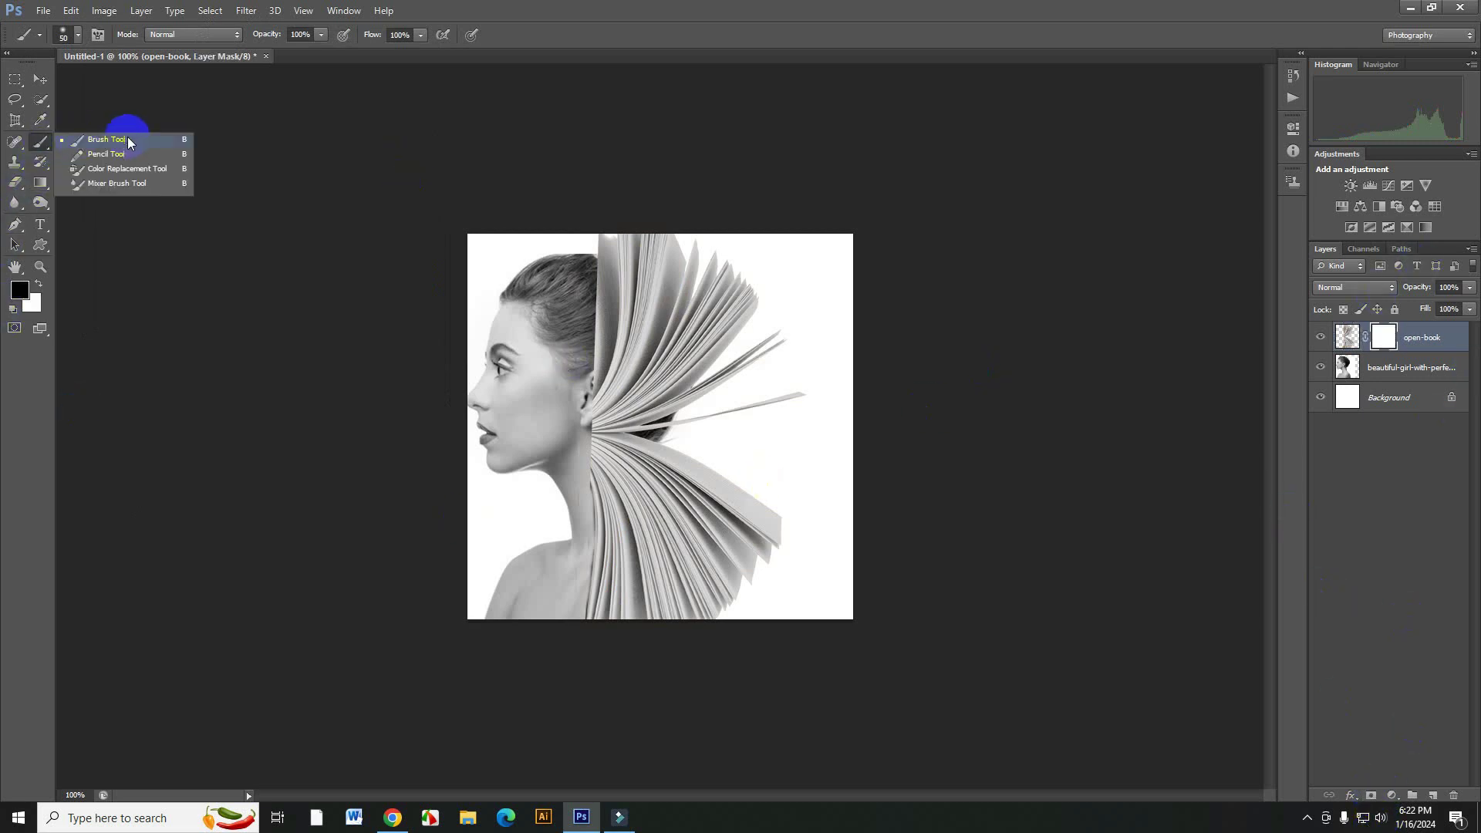
{"action": "left_click", "coordinate": [126, 139]}
{"action": "left_click", "coordinate": [24, 296]}
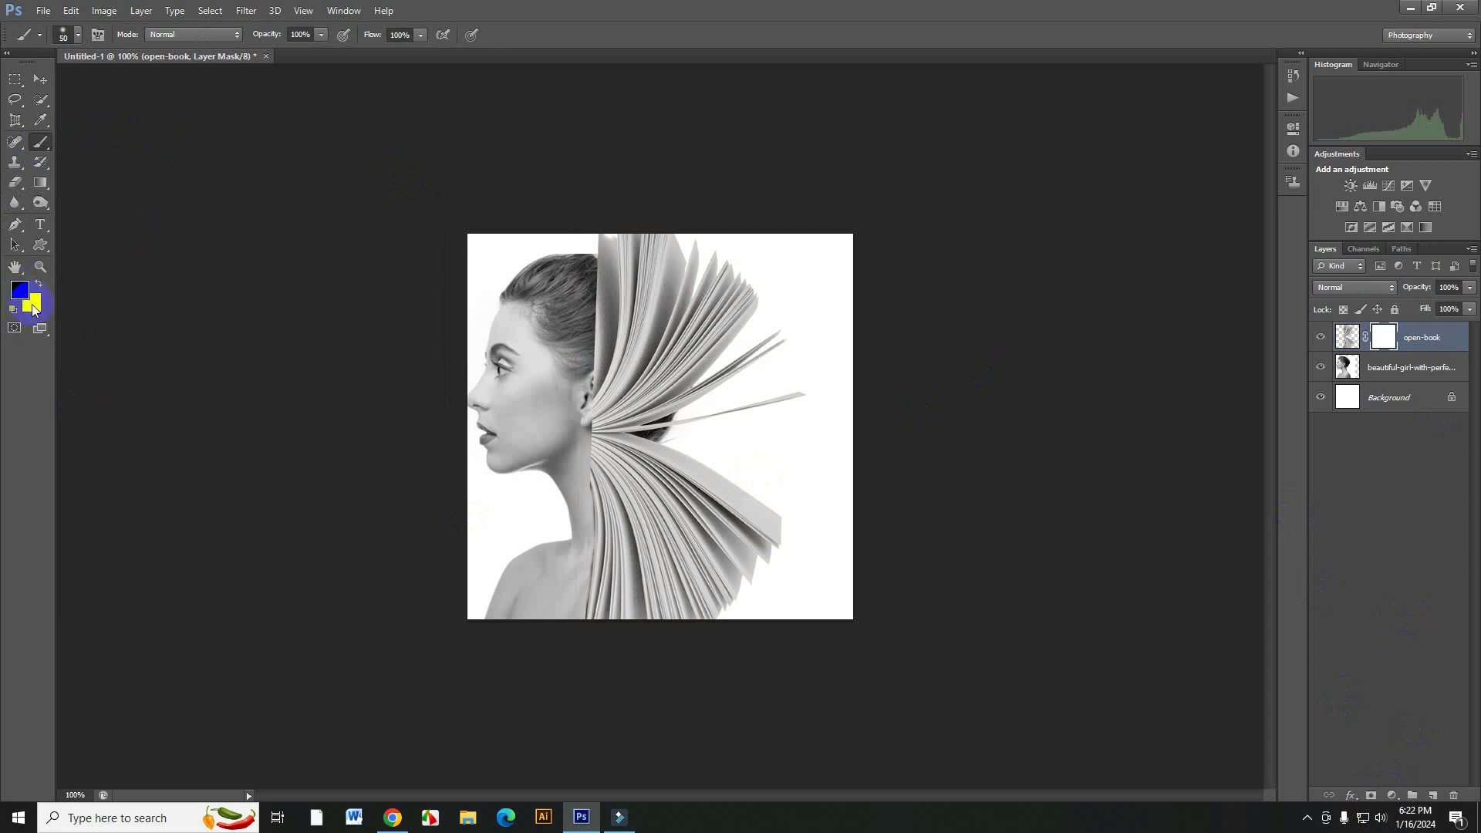
Paint black on the open-book mask along the book's inner edge to blend it into the hair, ear, neck and shoulder.
{"action": "left_click_drag", "start_coordinate": [600, 500], "coordinate": [564, 381]}
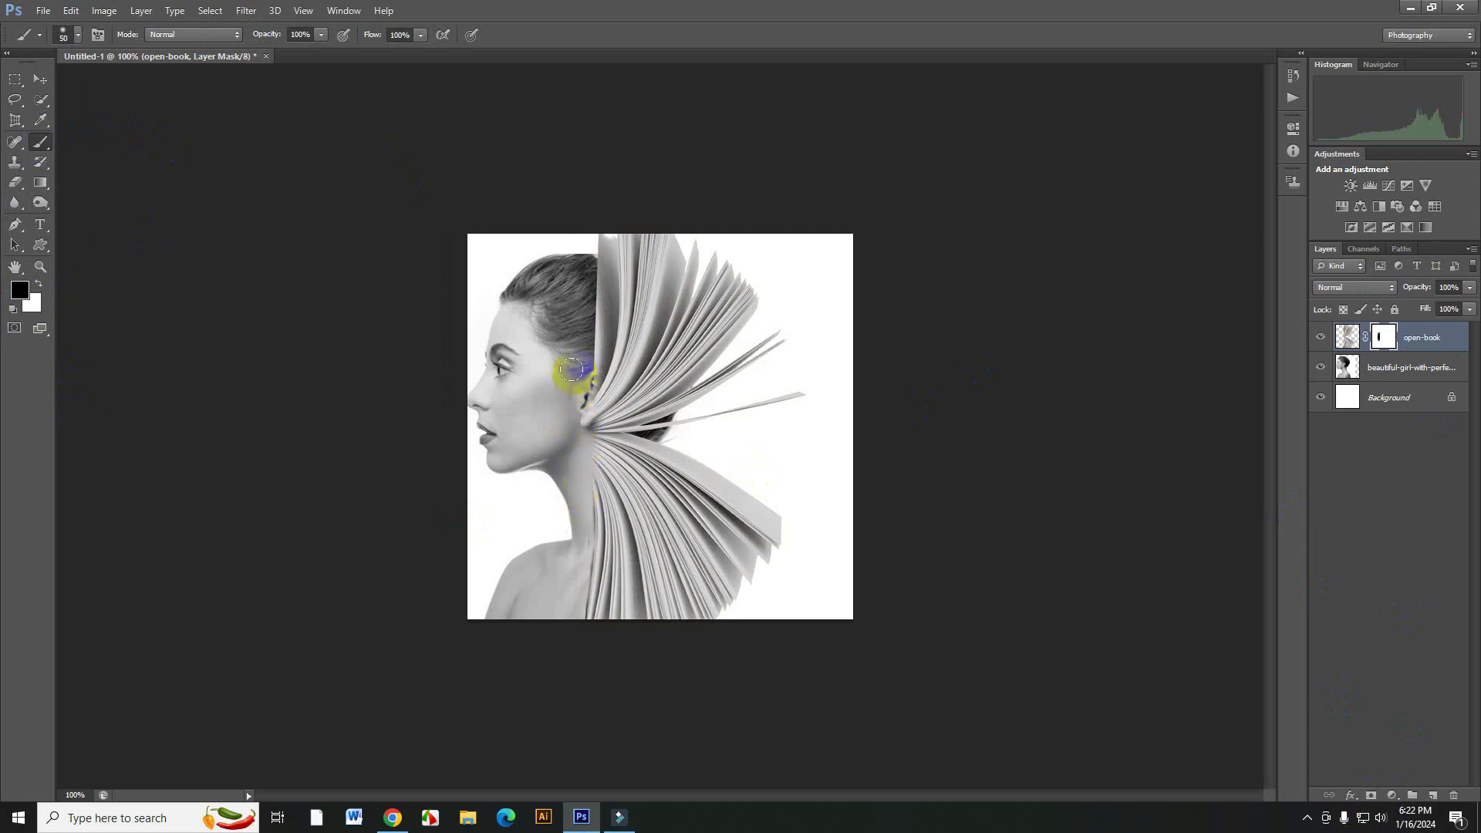
{"action": "left_click", "coordinate": [579, 272]}
{"action": "left_click", "coordinate": [574, 262]}
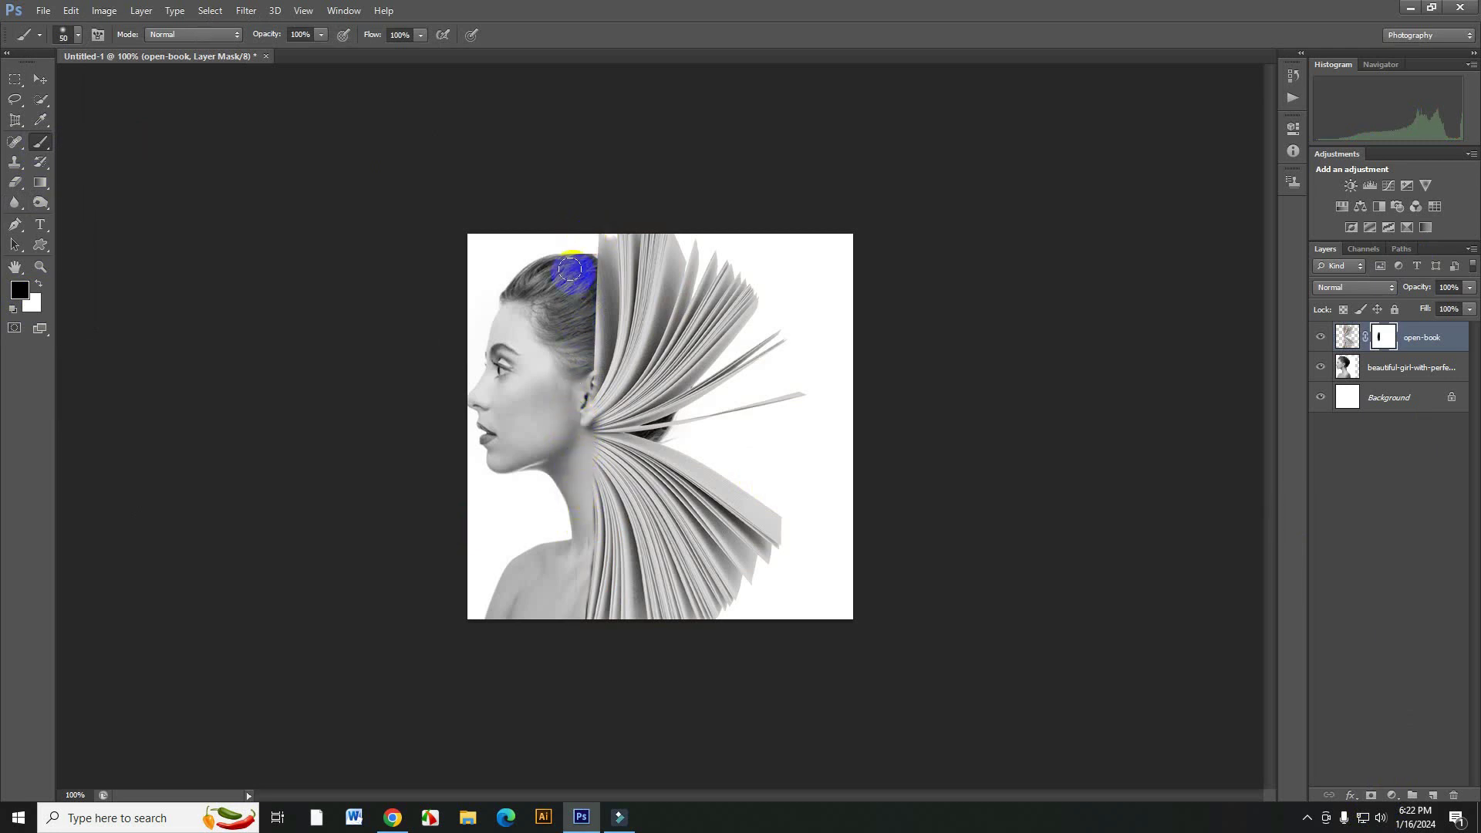
{"action": "left_click_drag", "start_coordinate": [577, 247], "coordinate": [568, 371]}
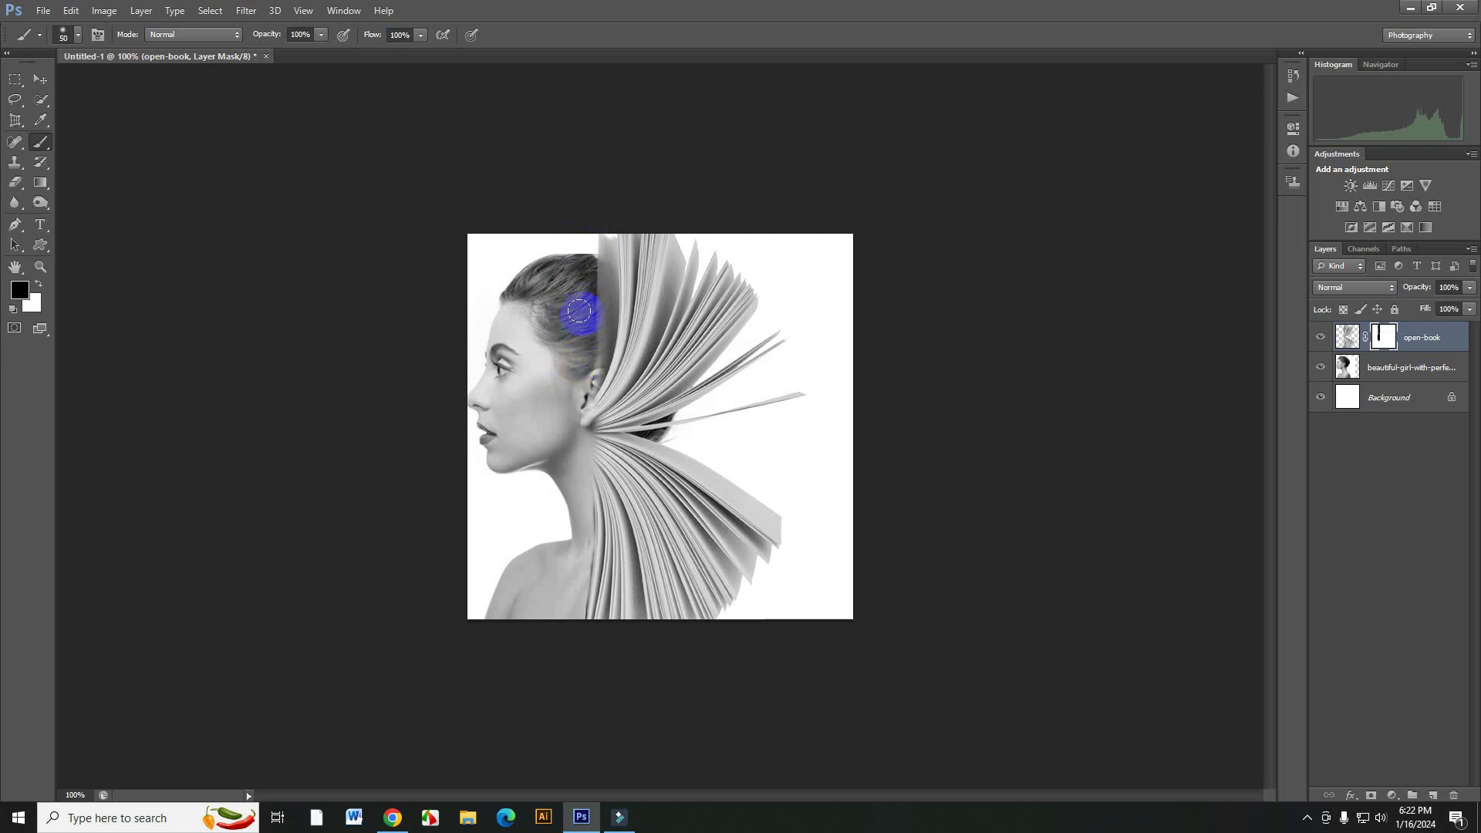
{"action": "mouse_move", "coordinate": [579, 310]}
{"action": "left_mouse_down"}
{"action": "mouse_move", "coordinate": [568, 320]}
{"action": "mouse_move", "coordinate": [583, 274]}
{"action": "left_mouse_up"}
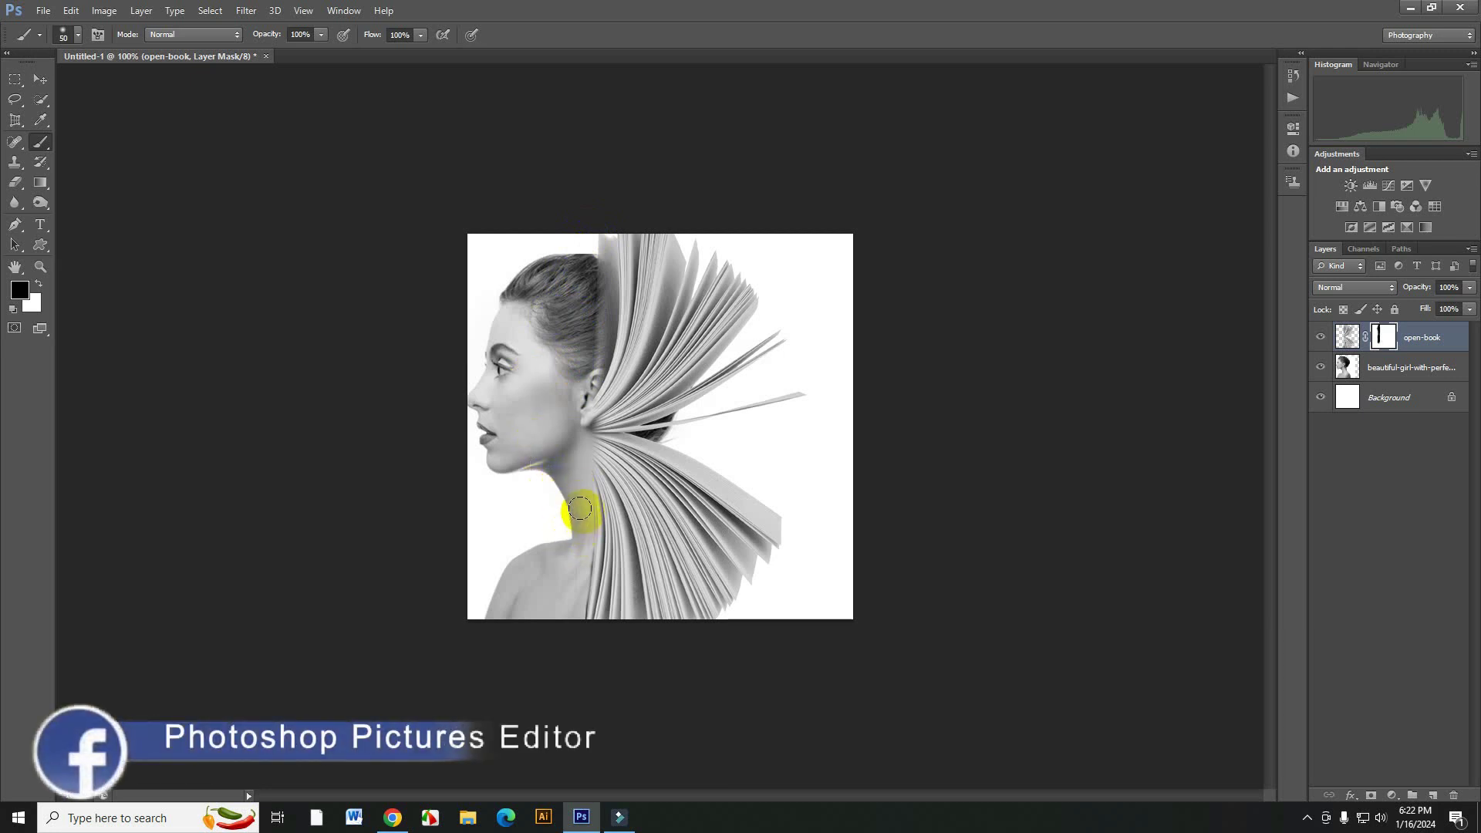
{"action": "left_click", "coordinate": [564, 589]}
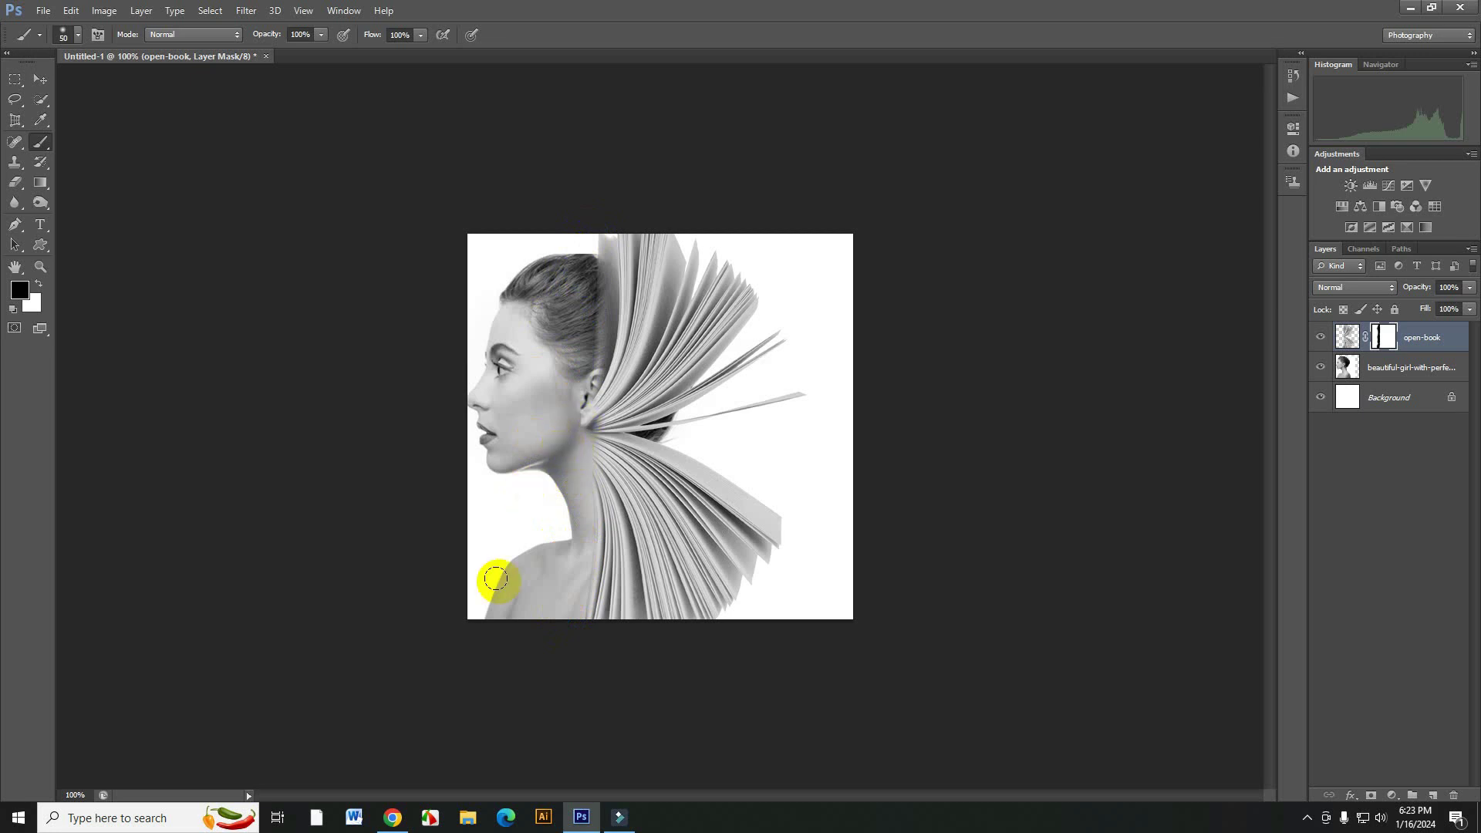
Add a layer mask to the portrait layer and paint out the parts of her head and body showing behind the book pages.
{"action": "left_click", "coordinate": [1370, 455]}
{"action": "left_click", "coordinate": [1383, 370]}
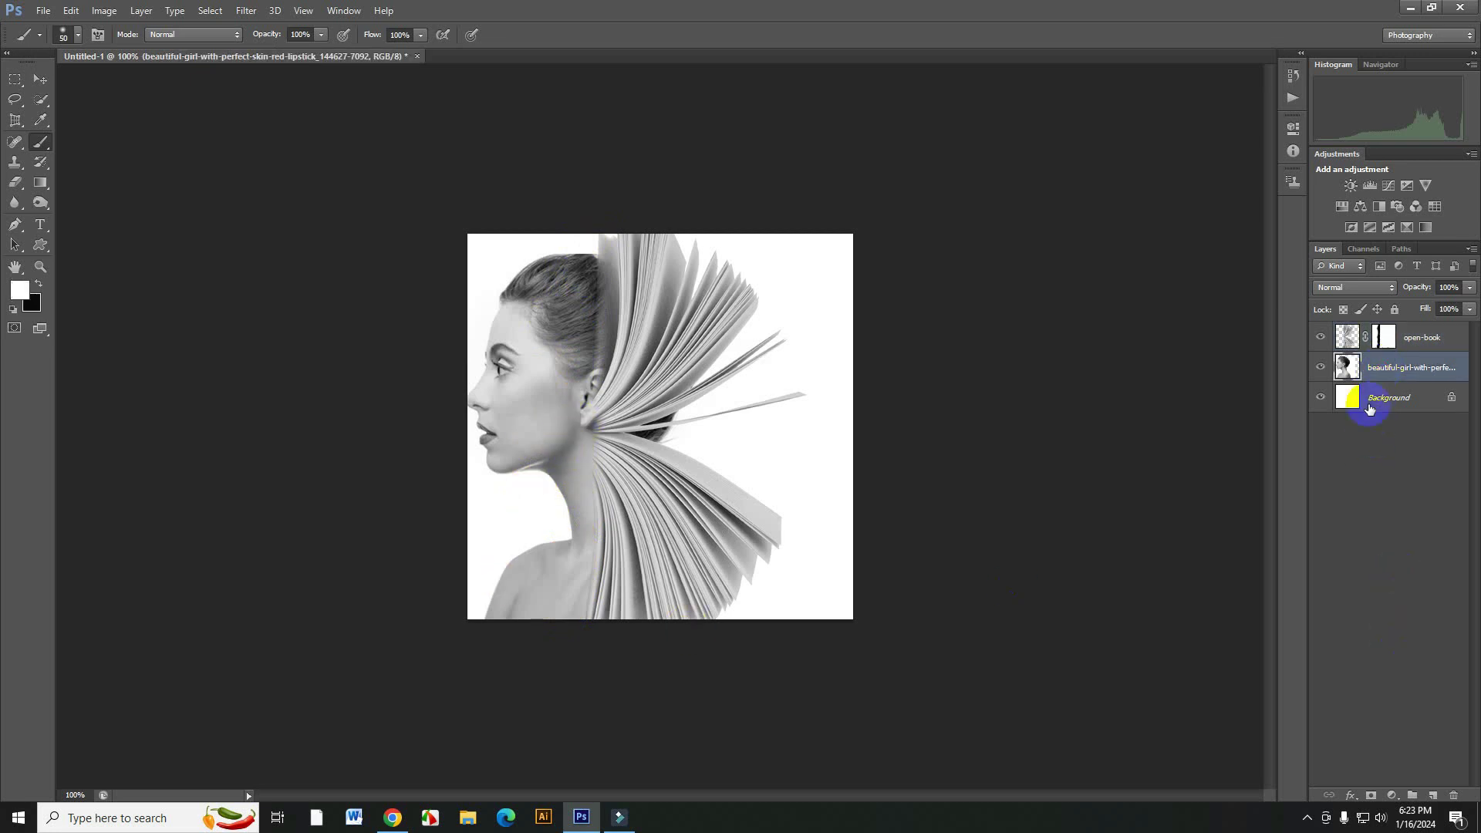
{"action": "left_click", "coordinate": [1371, 795]}
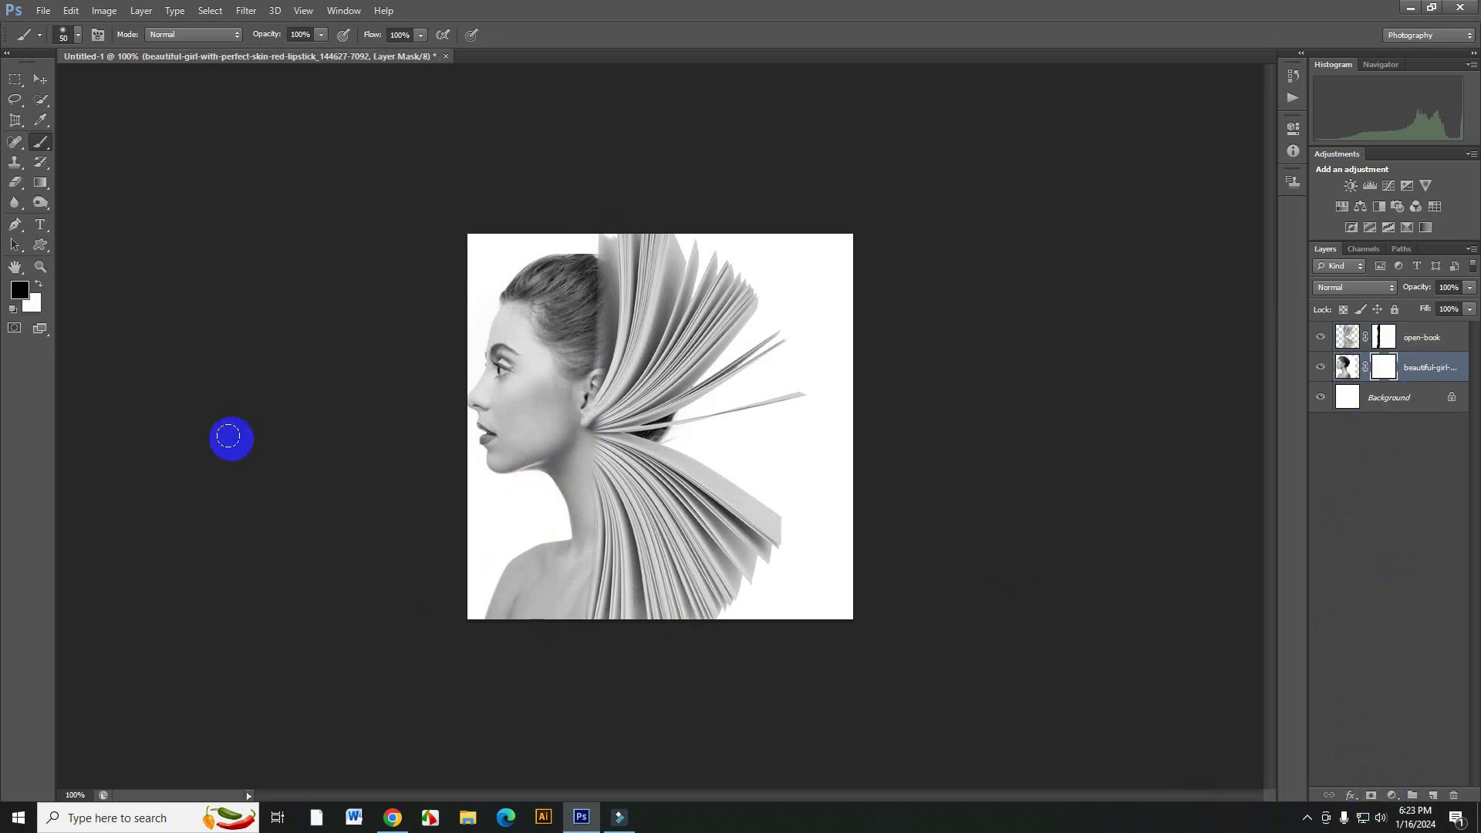
{"action": "left_click_drag", "start_coordinate": [44, 144], "coordinate": [116, 140]}
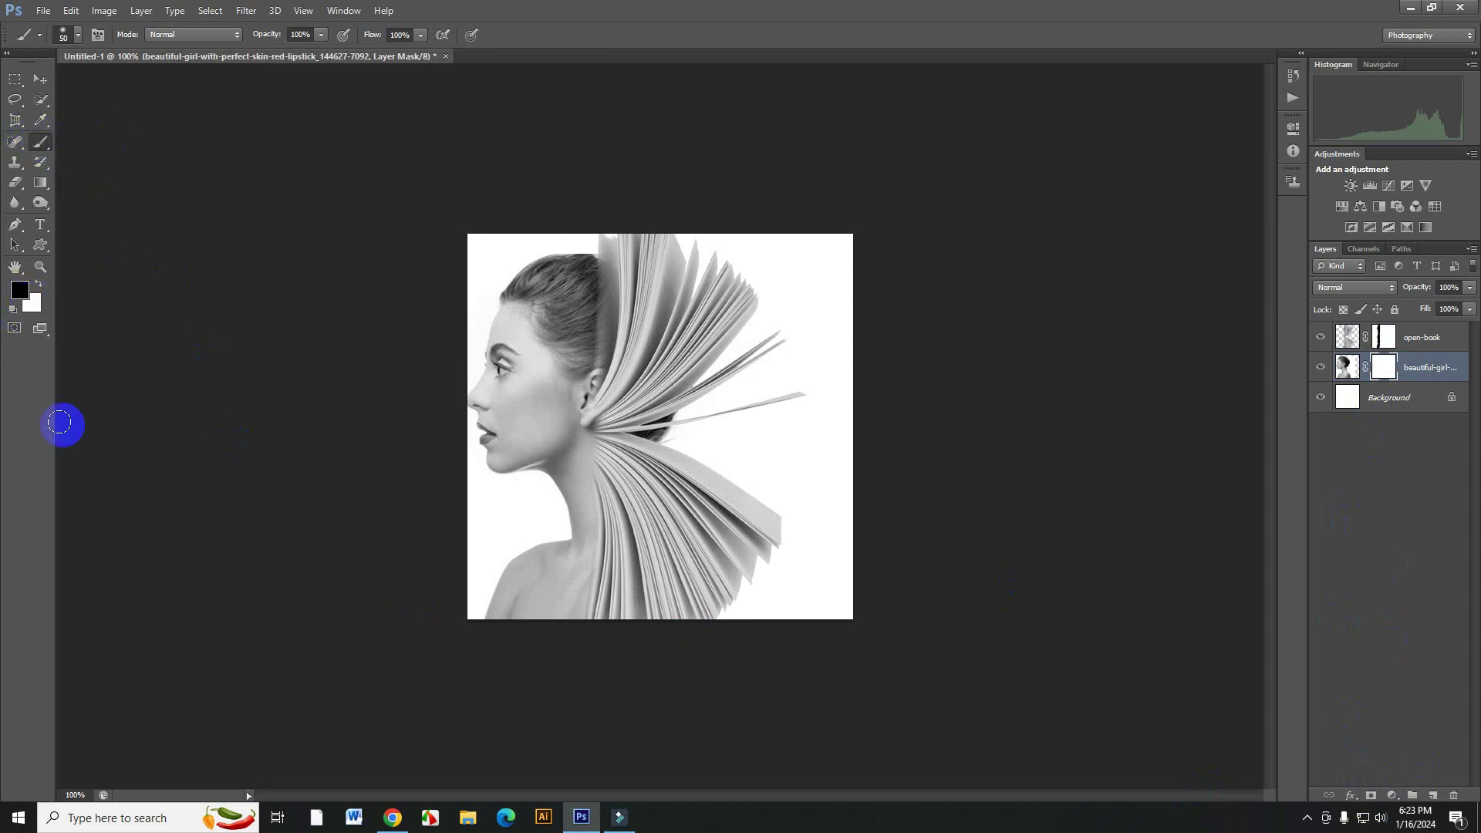
{"action": "mouse_move", "coordinate": [683, 446]}
{"action": "left_mouse_down"}
{"action": "mouse_move", "coordinate": [648, 436]}
{"action": "mouse_move", "coordinate": [678, 405]}
{"action": "mouse_move", "coordinate": [675, 421]}
{"action": "mouse_move", "coordinate": [622, 435]}
{"action": "mouse_move", "coordinate": [652, 418]}
{"action": "mouse_move", "coordinate": [730, 514]}
{"action": "mouse_move", "coordinate": [717, 631]}
{"action": "mouse_move", "coordinate": [758, 565]}
{"action": "mouse_move", "coordinate": [740, 462]}
{"action": "mouse_move", "coordinate": [639, 271]}
{"action": "mouse_move", "coordinate": [634, 251]}
{"action": "mouse_move", "coordinate": [652, 247]}
{"action": "mouse_move", "coordinate": [689, 291]}
{"action": "mouse_move", "coordinate": [690, 270]}
{"action": "mouse_move", "coordinate": [740, 388]}
{"action": "mouse_move", "coordinate": [723, 457]}
{"action": "mouse_move", "coordinate": [729, 639]}
{"action": "mouse_move", "coordinate": [878, 574]}
{"action": "mouse_move", "coordinate": [738, 627]}
{"action": "mouse_move", "coordinate": [917, 602]}
{"action": "mouse_move", "coordinate": [698, 621]}
{"action": "mouse_move", "coordinate": [747, 618]}
{"action": "left_mouse_up"}
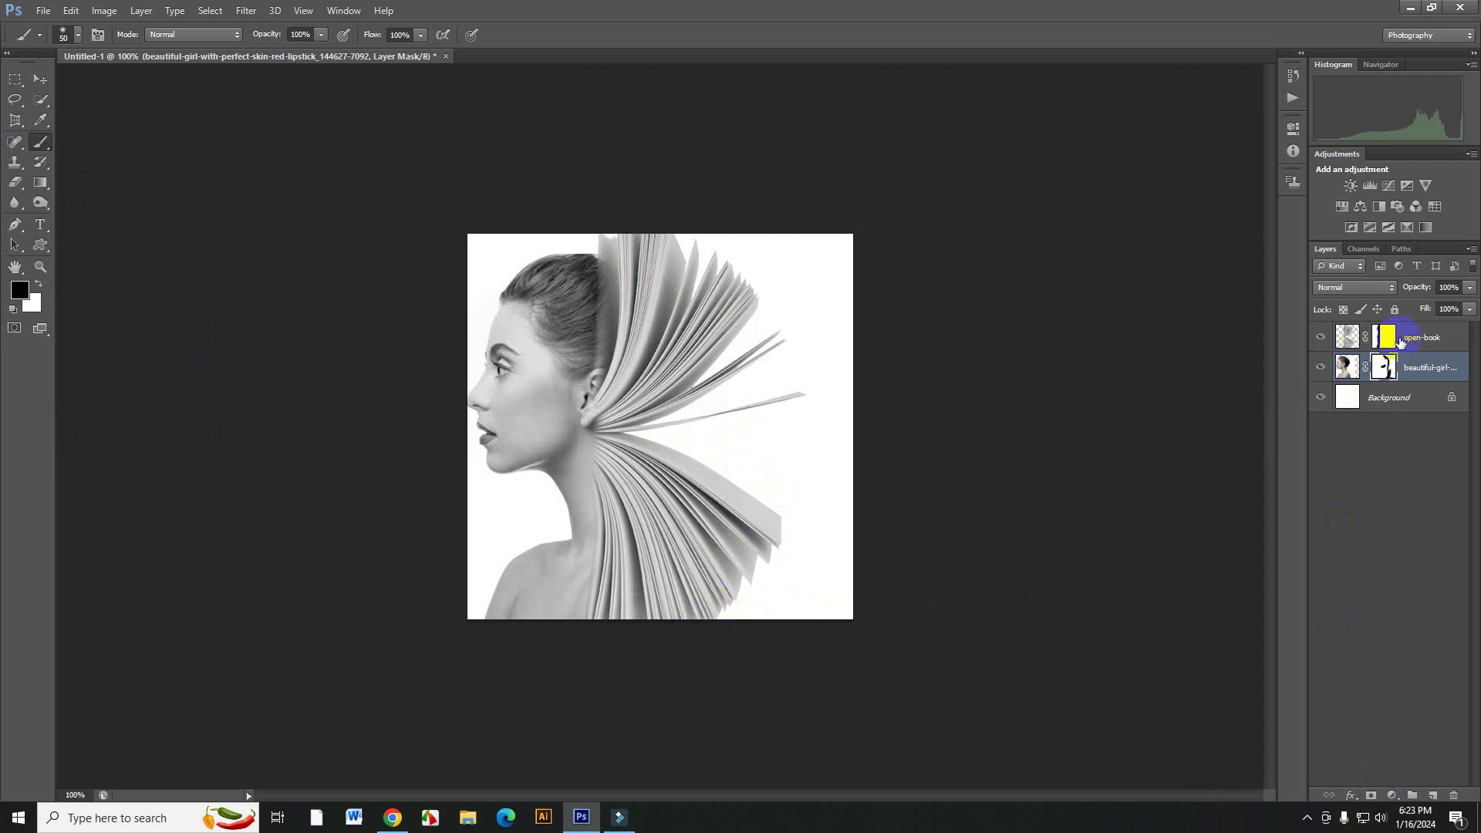
Merge the open-book and portrait layers into one layer.
{"action": "left_click", "coordinate": [1422, 337], "text": "shift"}
{"action": "right_click", "coordinate": [1388, 363]}
{"action": "left_click", "coordinate": [1261, 562]}
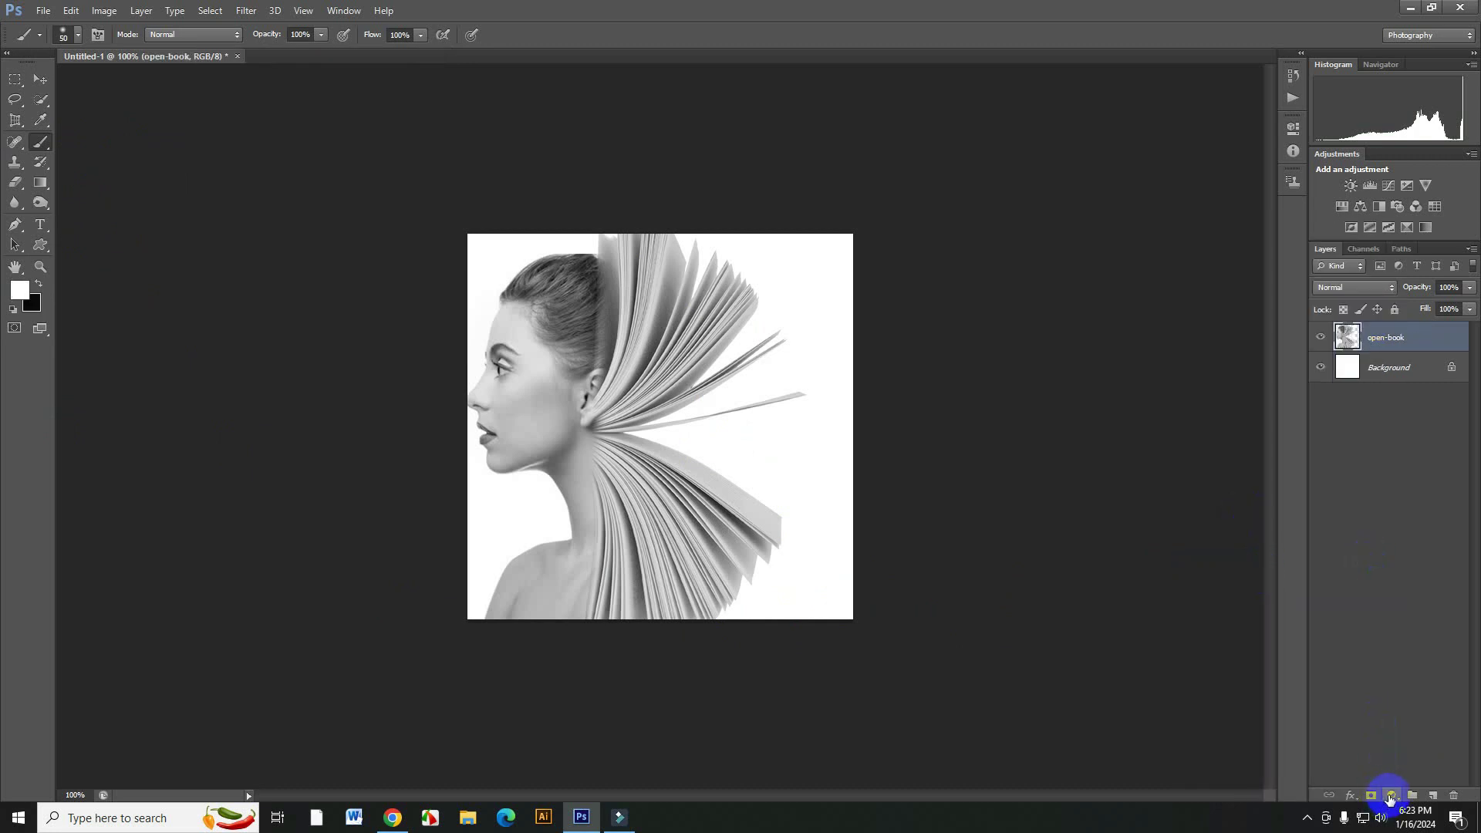
Add a Brightness/Contrast adjustment layer above the merged image with brightness 5 and contrast 10.
{"action": "left_click", "coordinate": [1391, 796]}
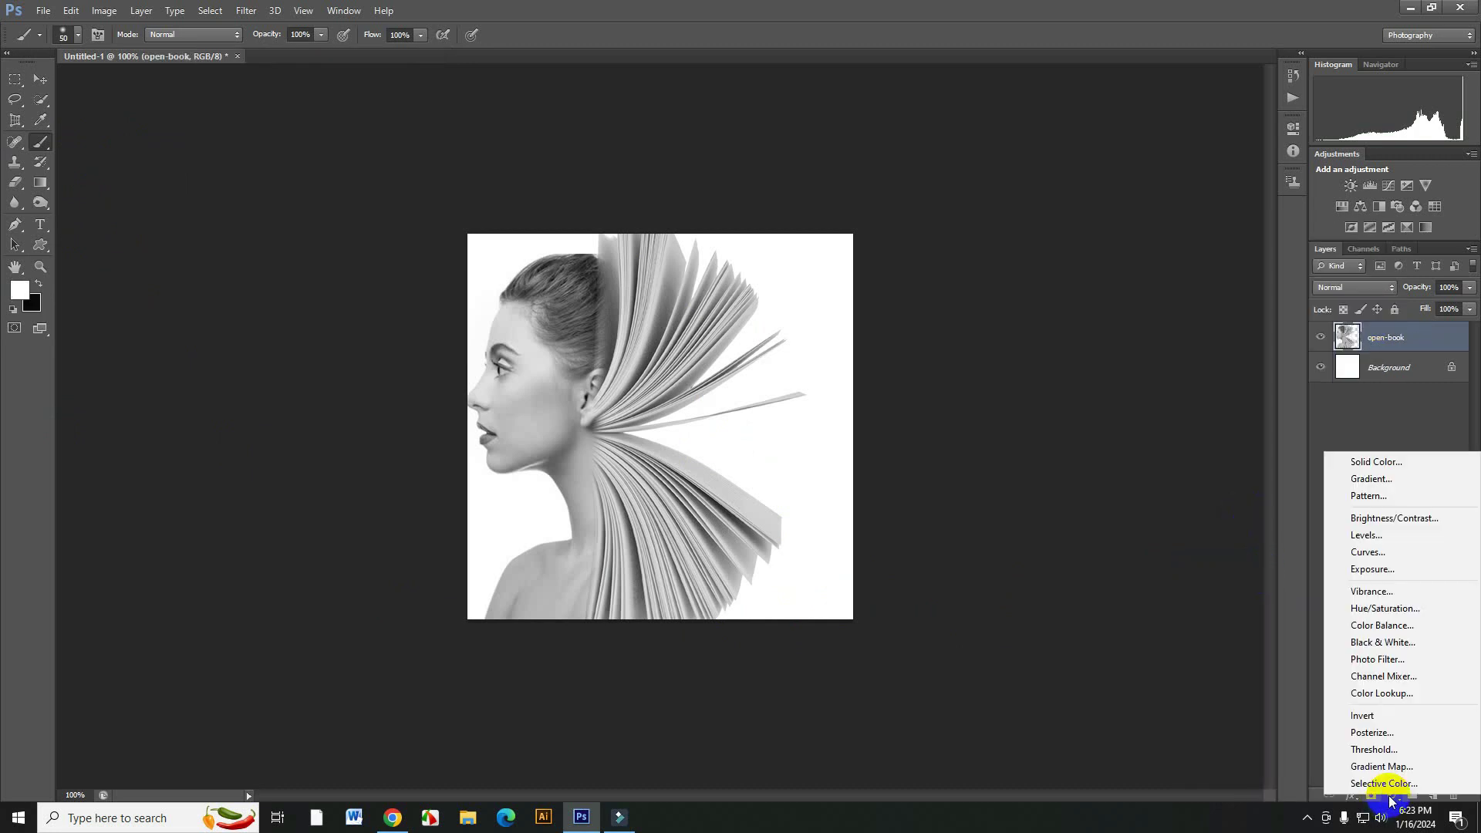
{"action": "left_click", "coordinate": [1386, 523]}
{"action": "left_click", "coordinate": [1241, 224]}
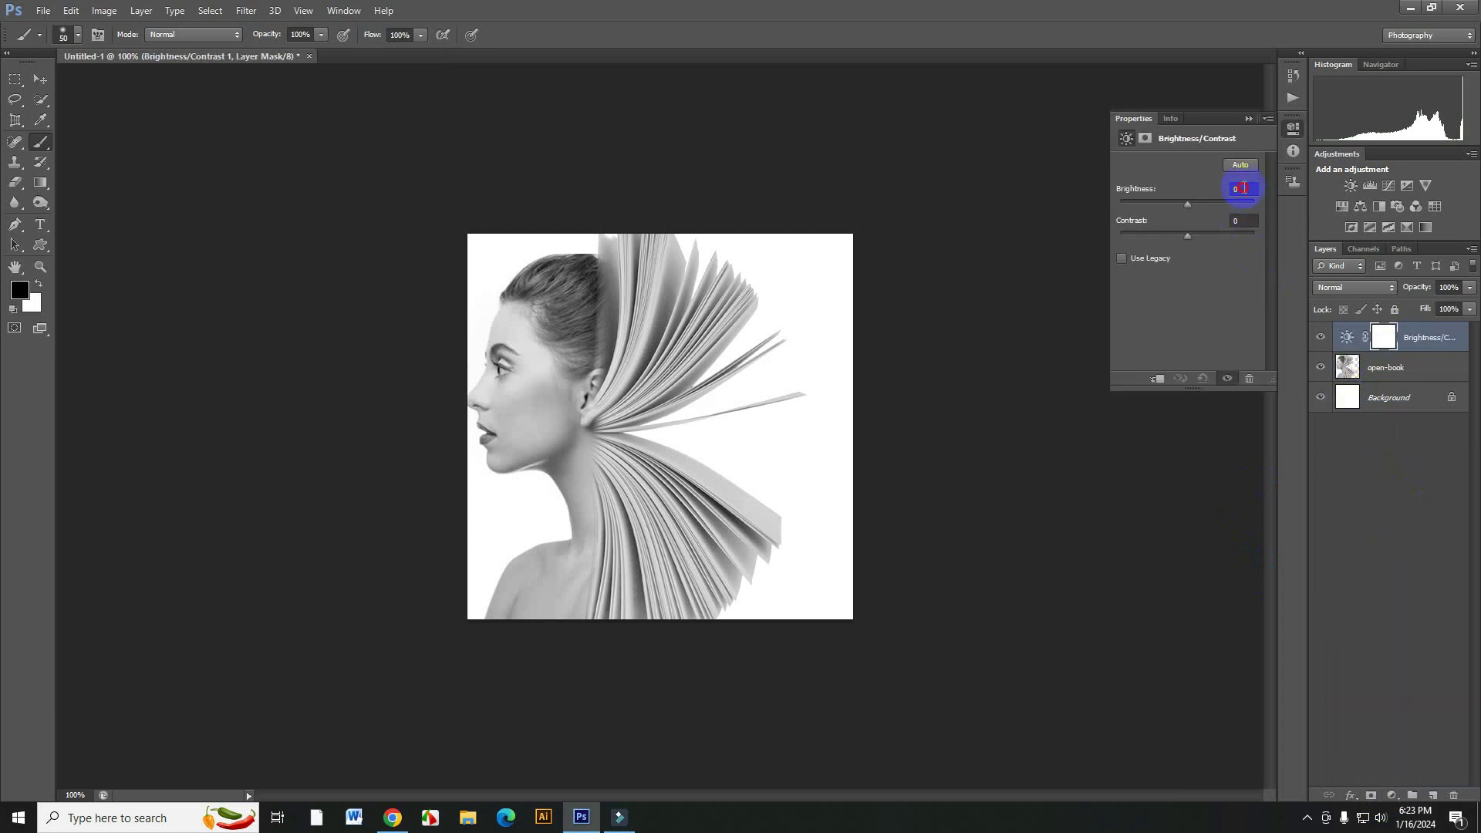
{"action": "type", "text": "5"}
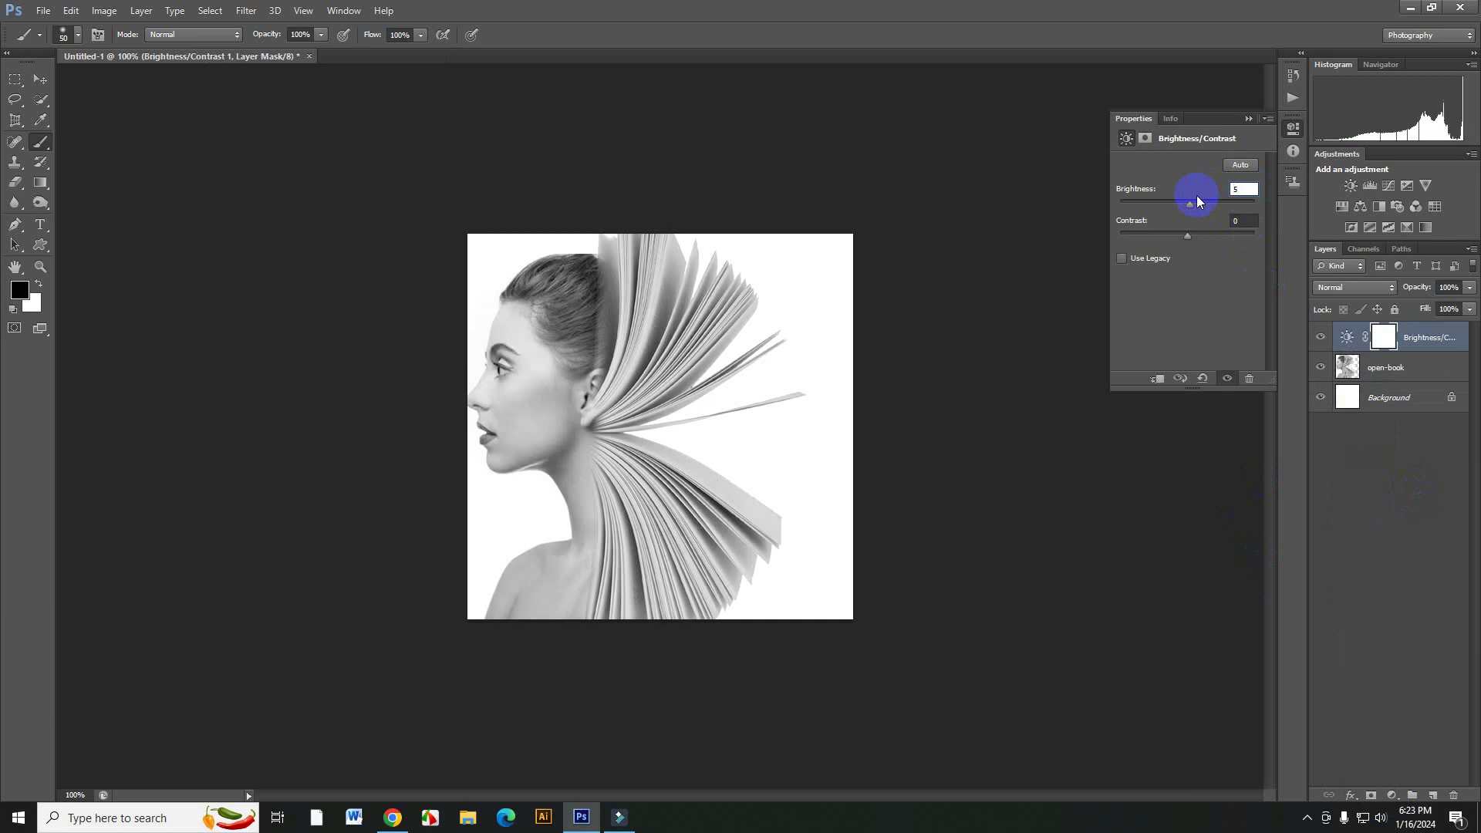
{"action": "left_click", "coordinate": [1238, 222]}
{"action": "type", "text": "10"}
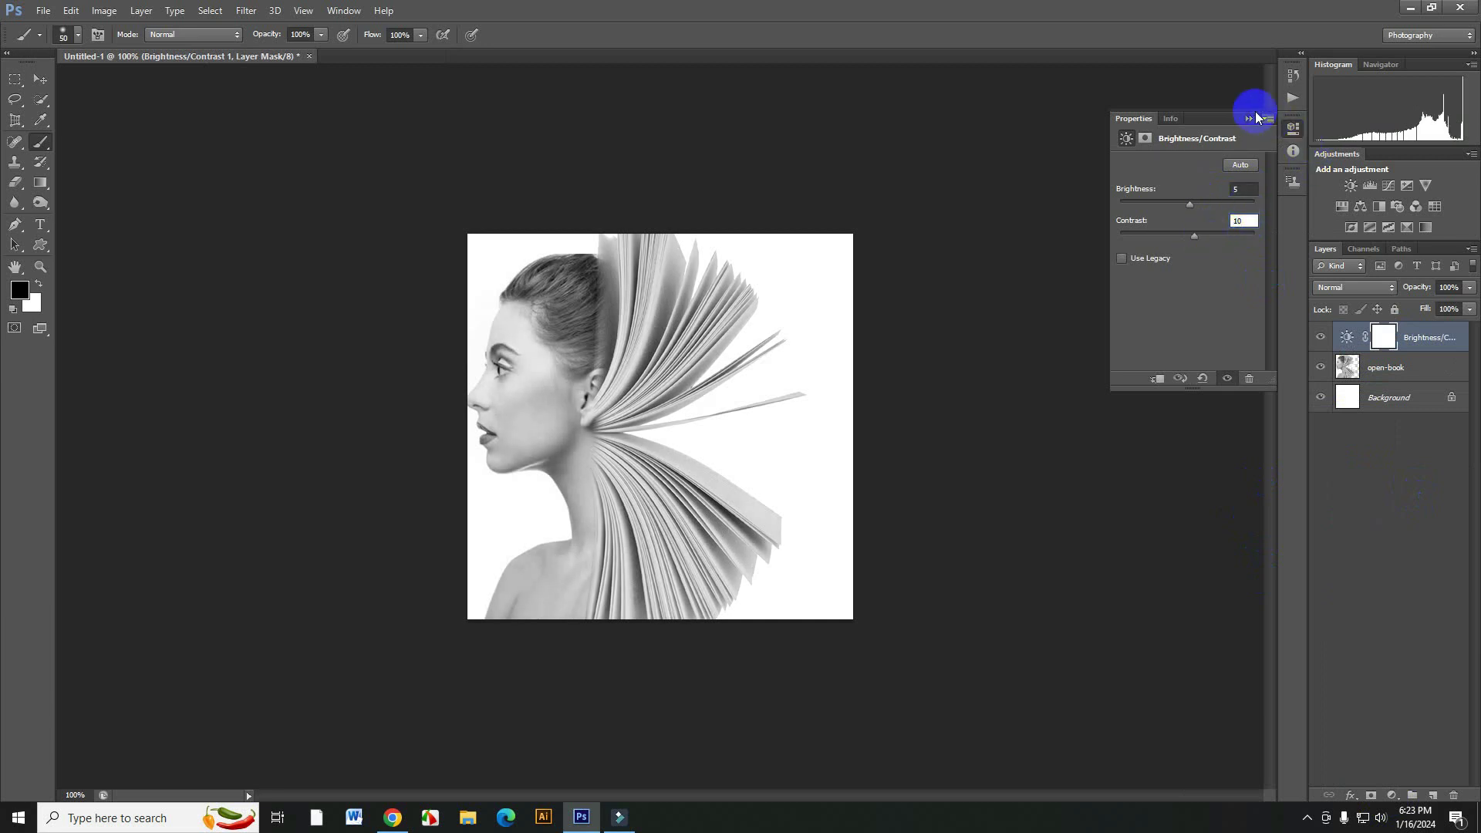
{"action": "left_click", "coordinate": [1247, 118]}
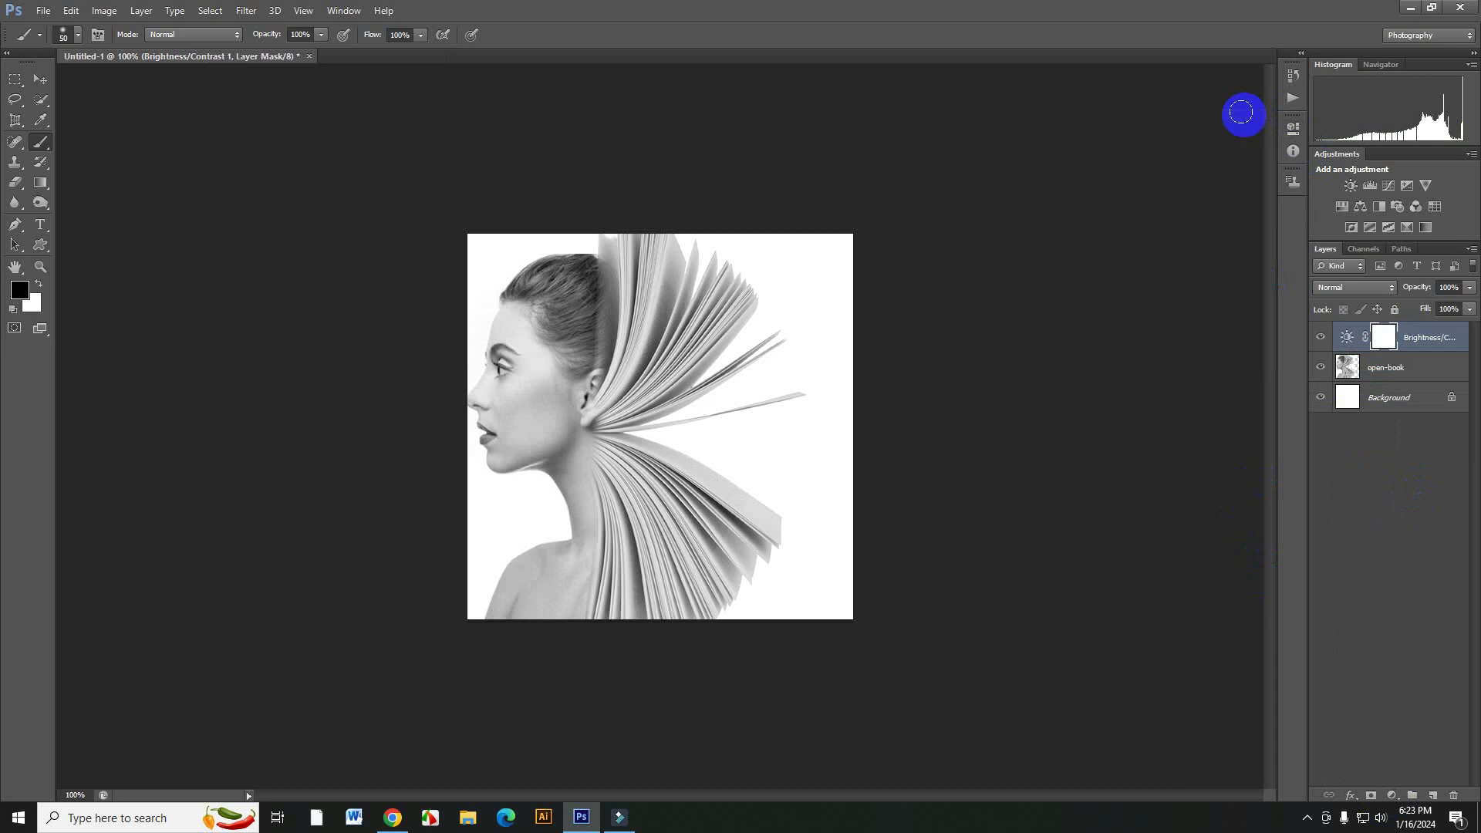